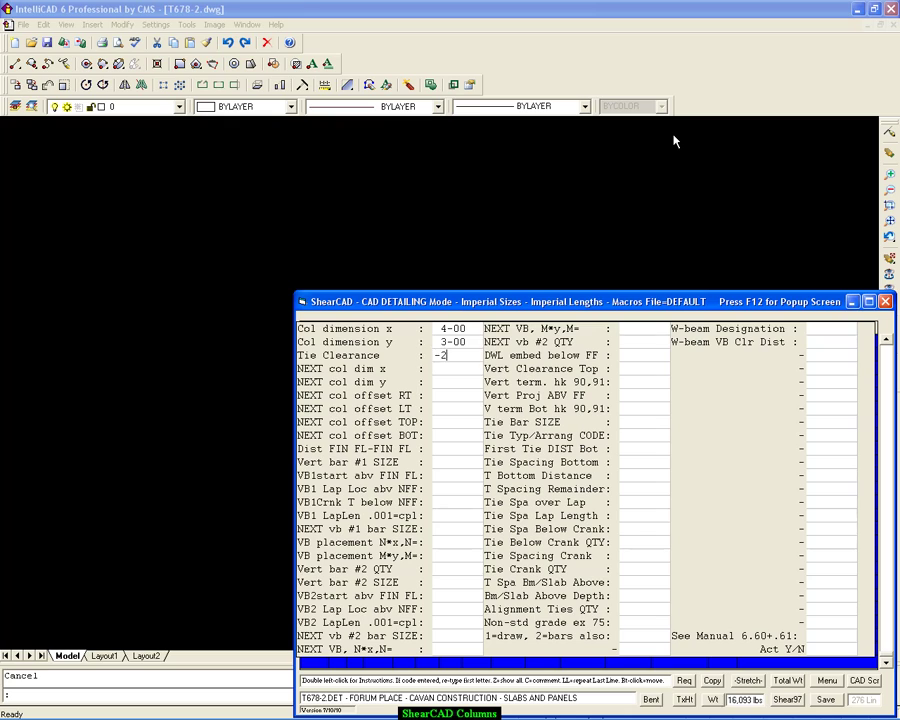
- Set the tie clearance to 0-02 and the next column dimensions to 4-00 in x and 3-00 in y
text(2)
key(Return)
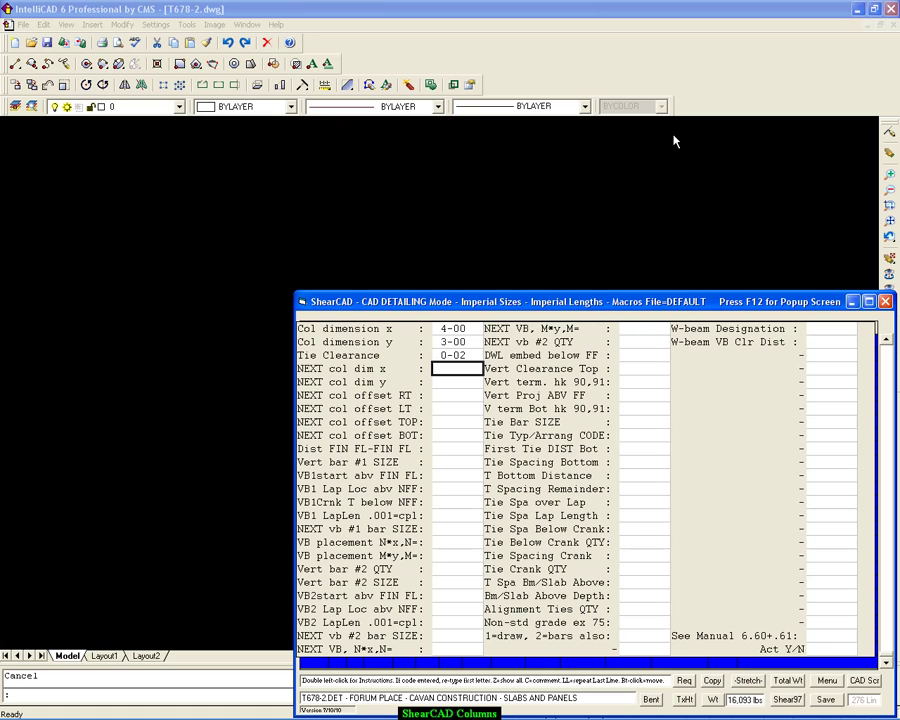
text(4)
key(Return)
text(3)
key(Return)
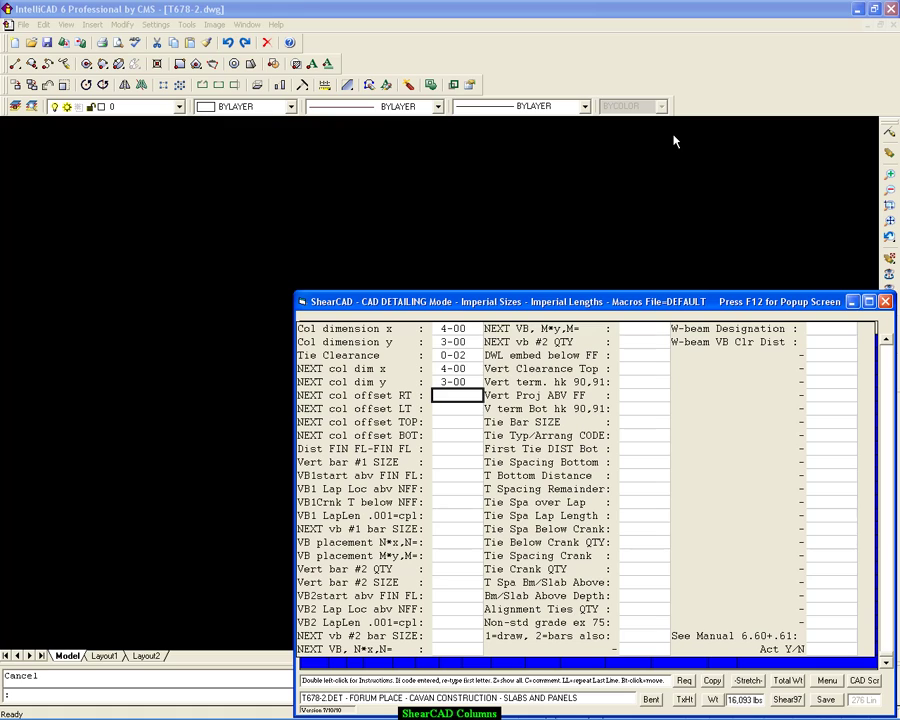
- Leave the next column offsets blank, then set the finished-floor-to-finished-floor distance to 12-00 and the vertical bar #1 size to 8
key(Return)
key(Return)
key(Return)
key(Return)
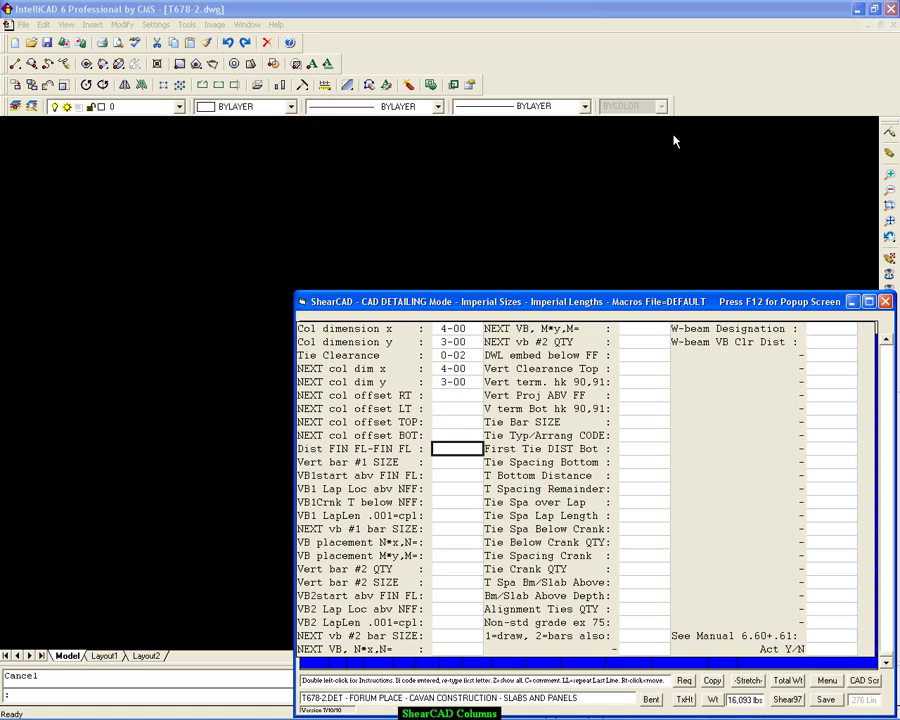
text(12)
key(Return)
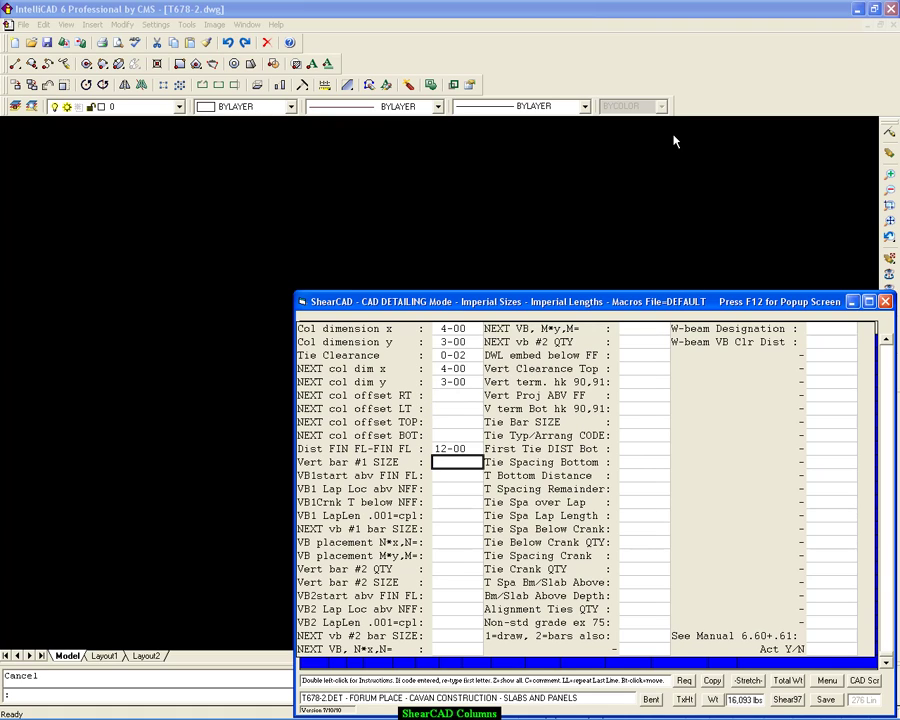
text(8)
key(Return)
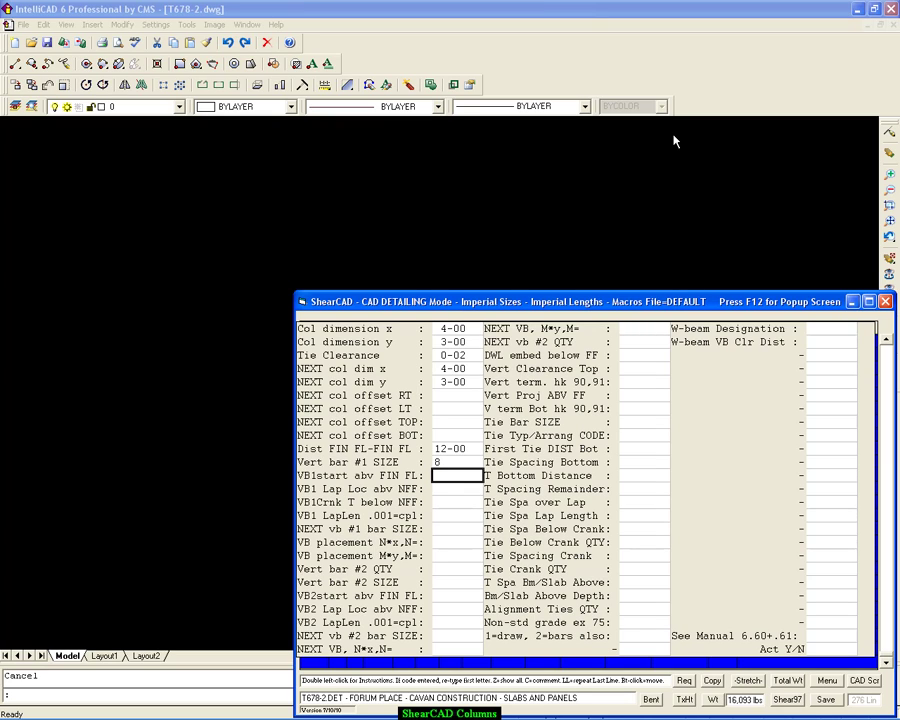
- Set the vertical bar #1 lap length to 4-00, leaving its start, lap location, crank and next bar size blank
key(Return)
key(Return)
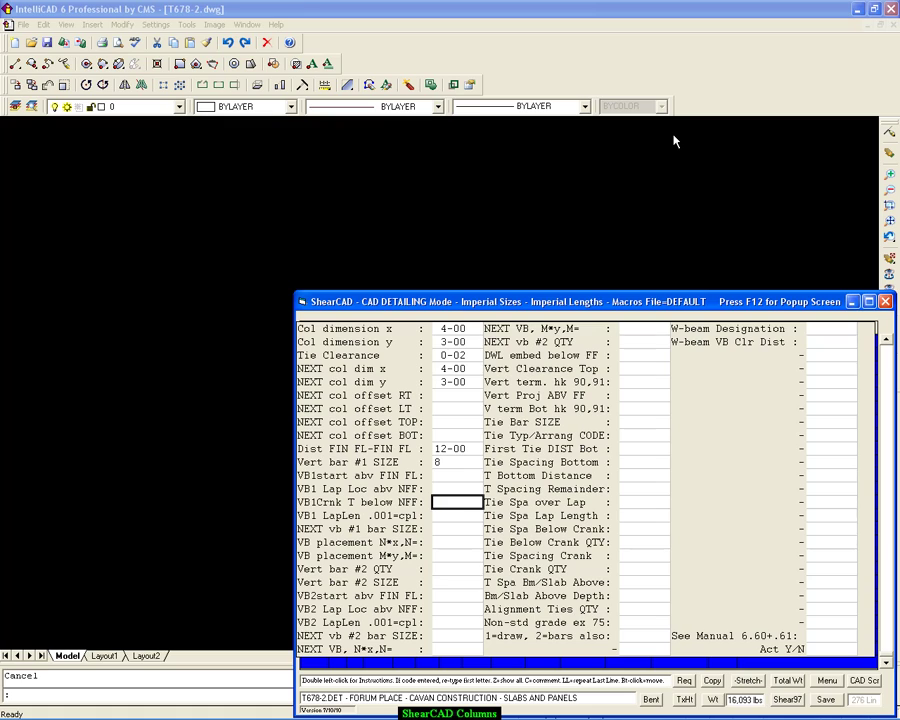
key(Return)
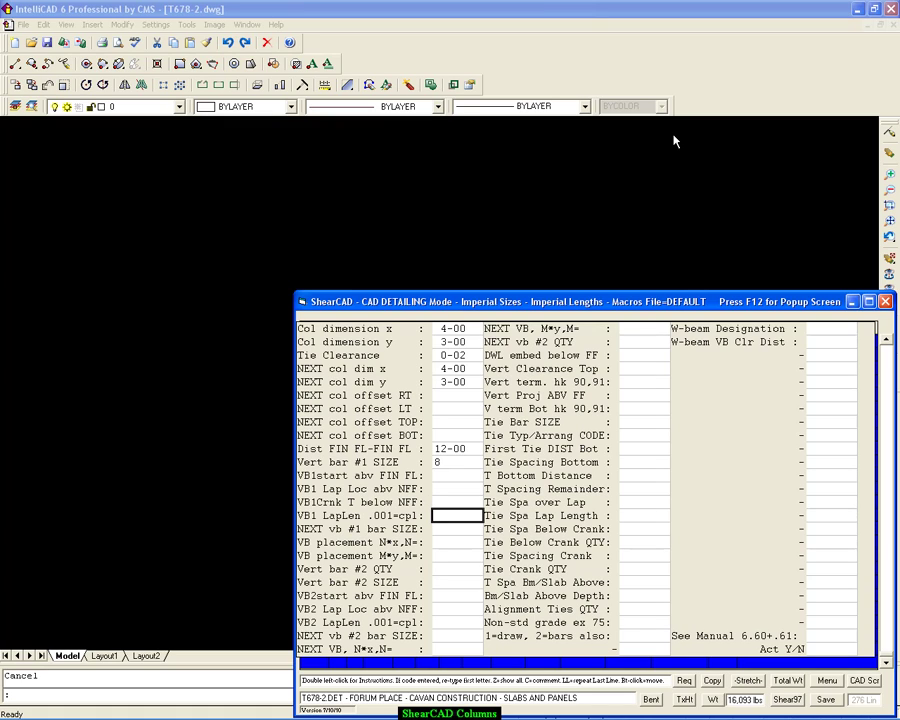
text(4)
key(Return)
key(Return)
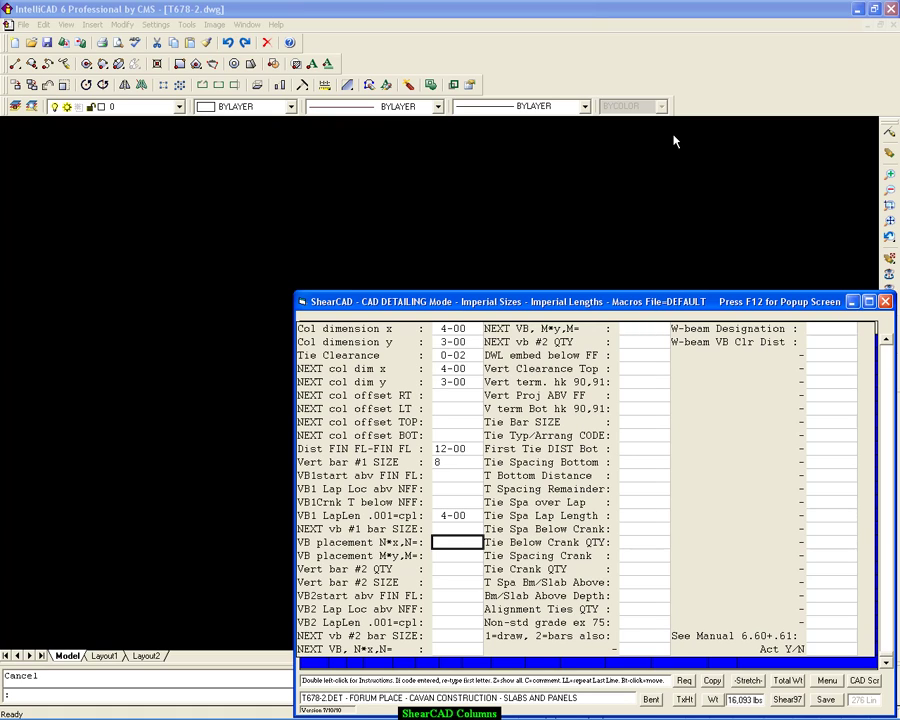
- Set the vertical bar placement to 4 bars in x and 3 bars in y
text(4)
key(BackSpace)
text(4)
key(Return)
text(3)
key(Return)
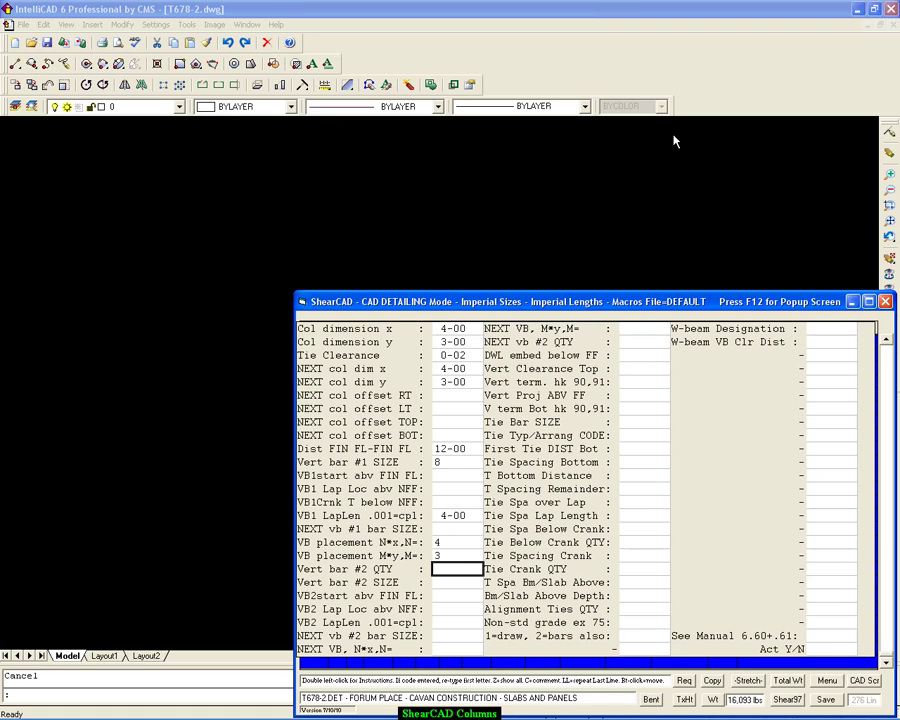
- Leave all vertical bar #2 values blank and set the next column's vertical bar placement to 4 in x and 3 in y
key(Return)
key(Return)
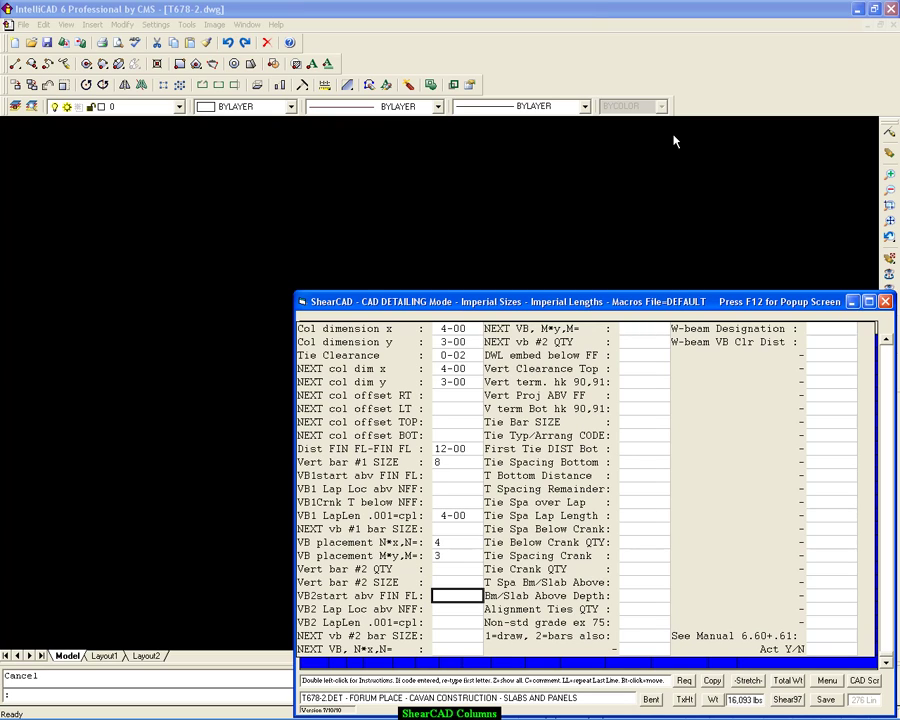
key(Return)
key(Return)
key(Return)
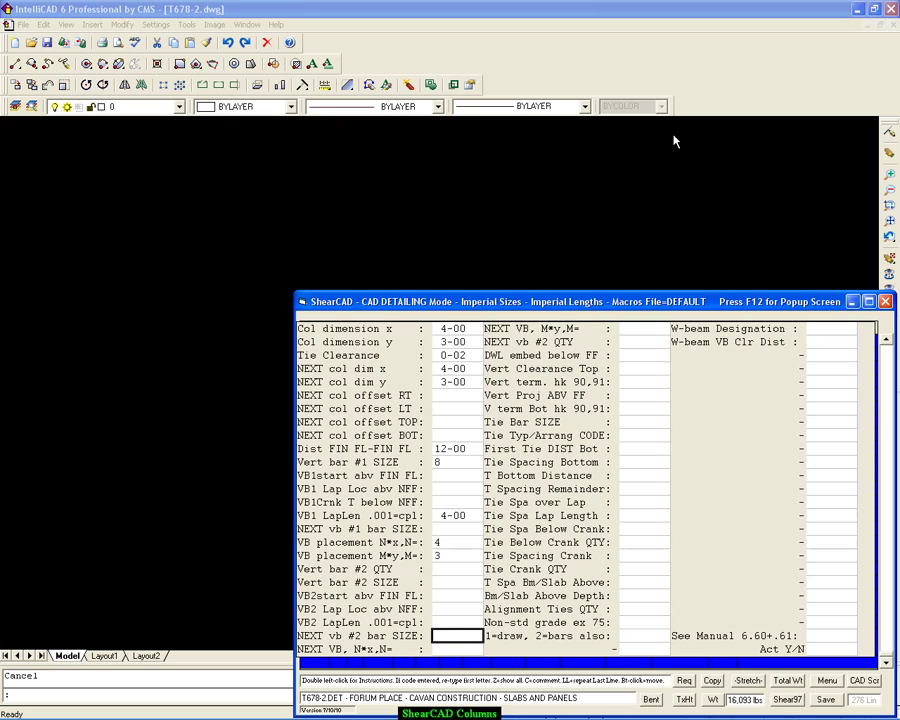
key(Return)
text(4)
key(Return)
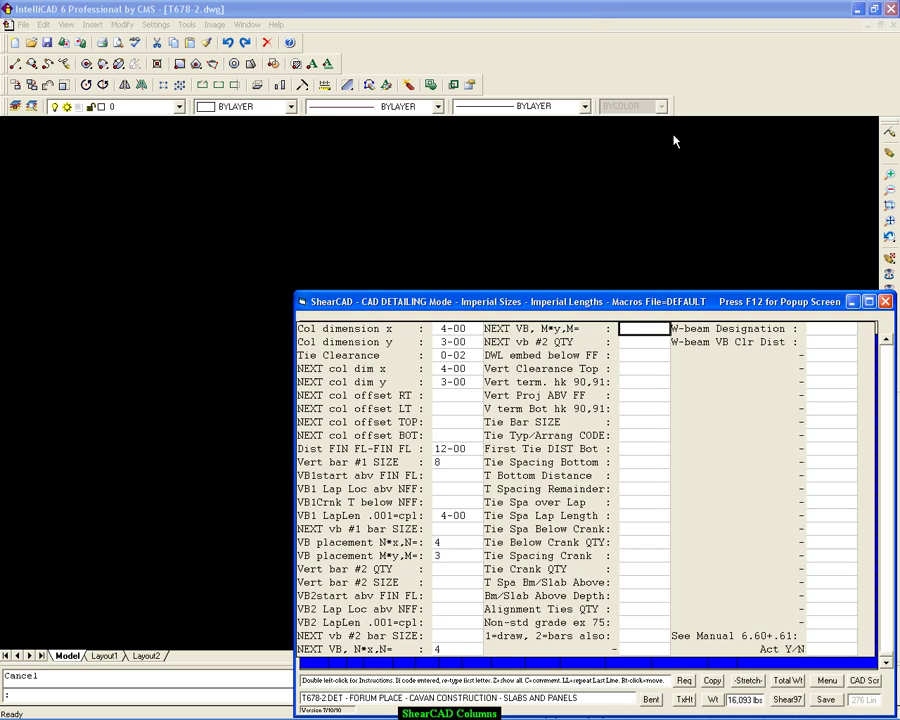
text(3)
key(Return)
key(Return)
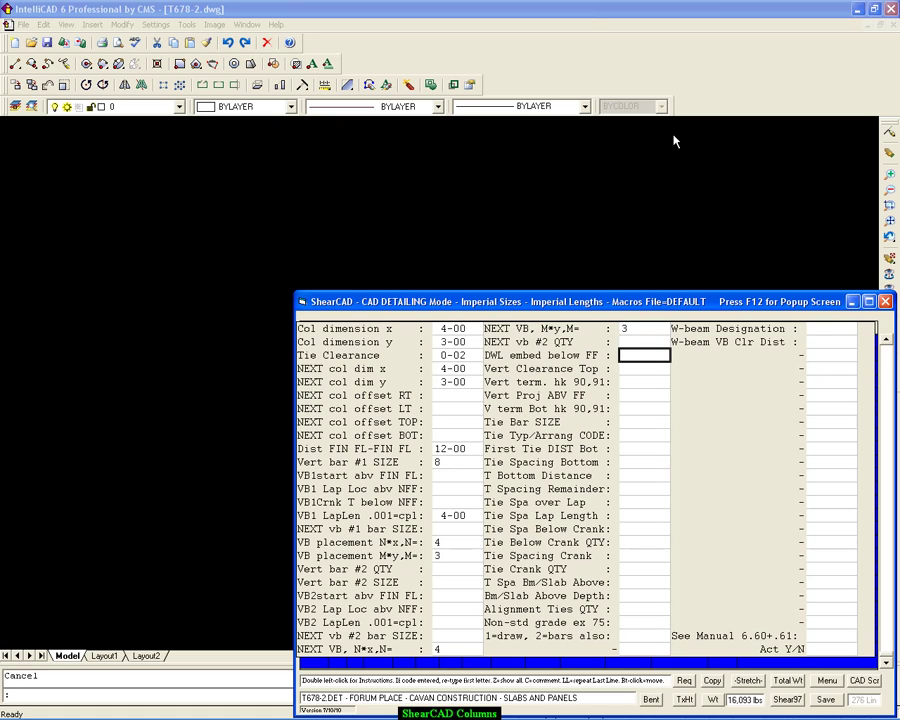
- Set dowel embedment below FF to 2-00, vertical top clearance to 0-02, termination hook to 90 and vertical projection above FF to 3-00
text(2)
key(Return)
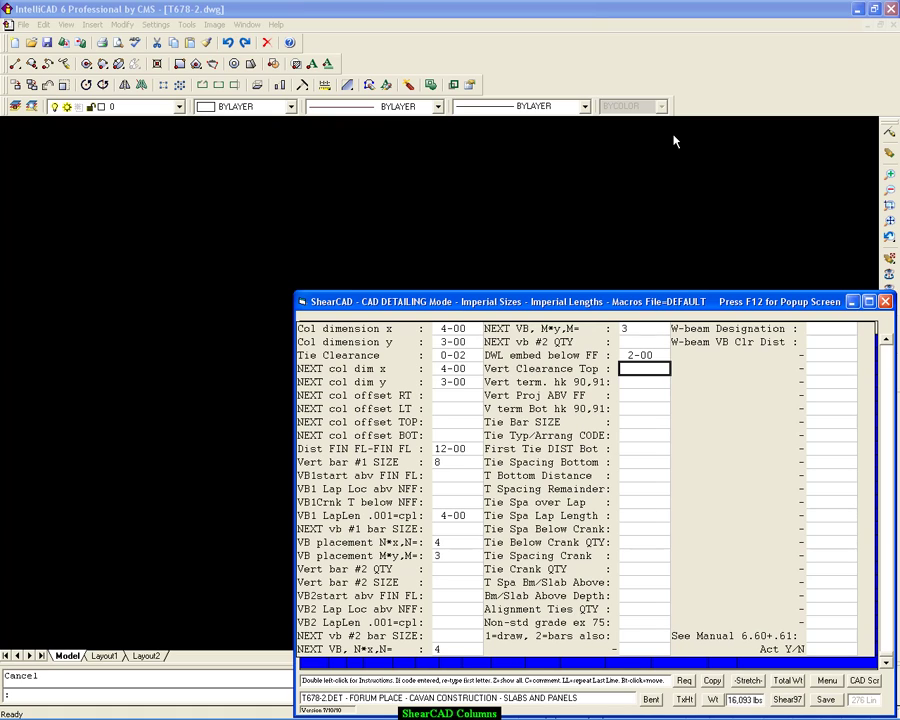
text(-2)
key(Return)
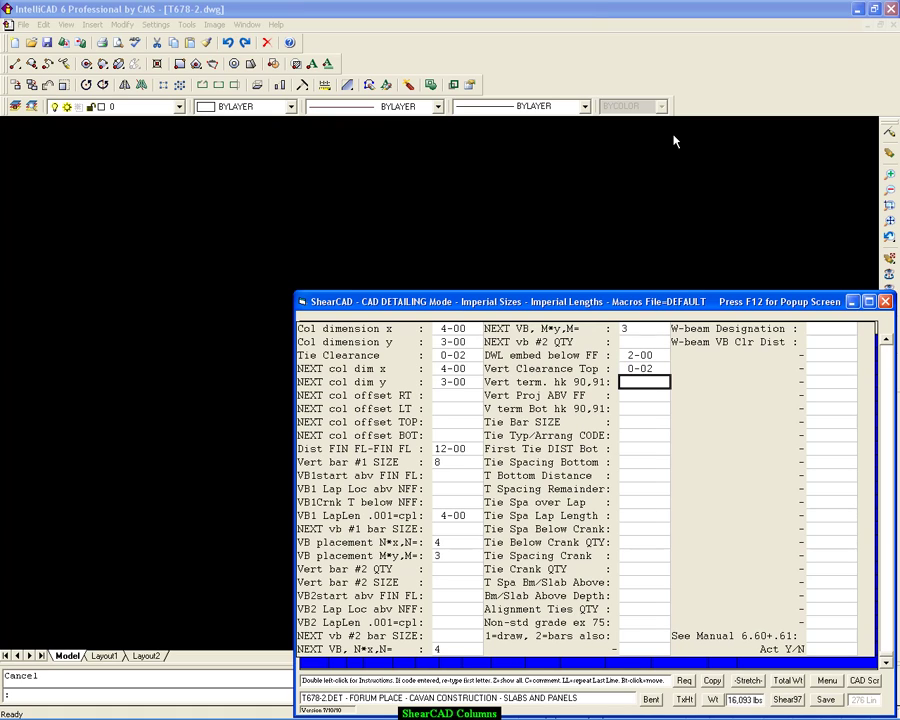
text(90)
key(Return)
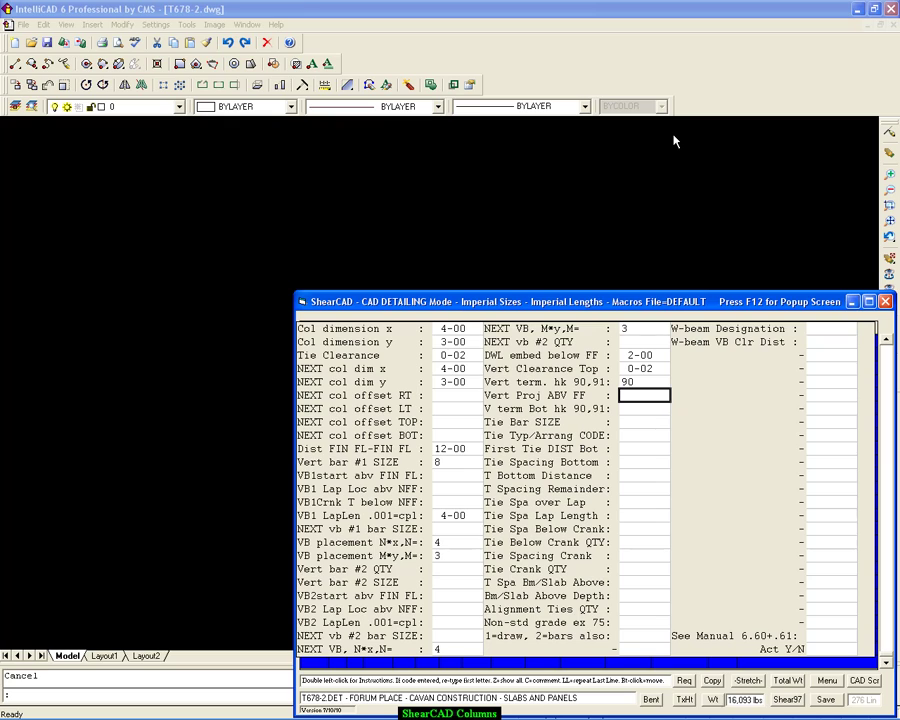
text(3)
key(Return)
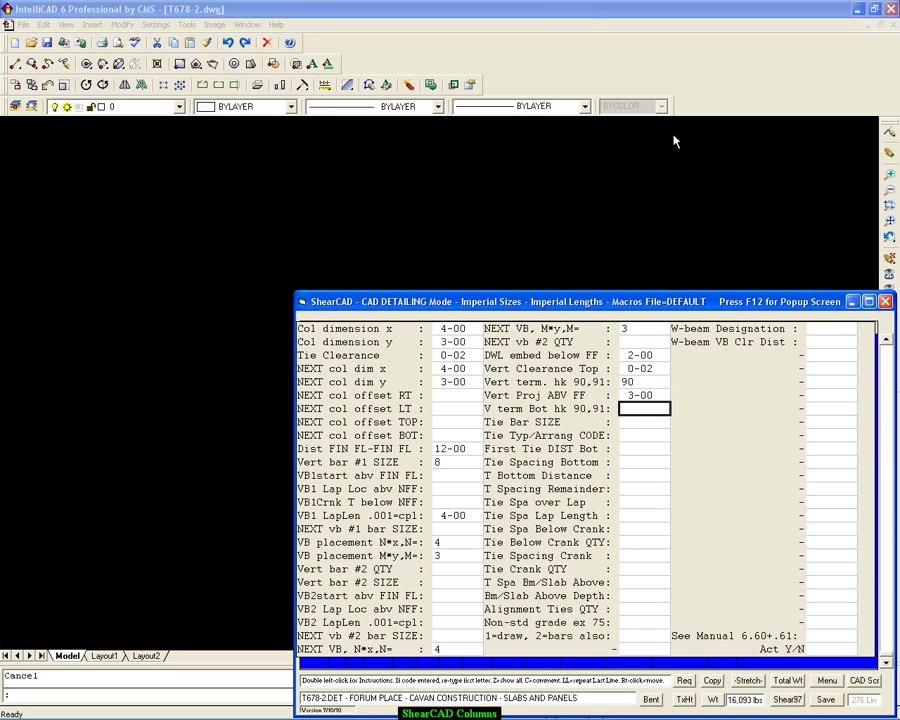
key(Return)
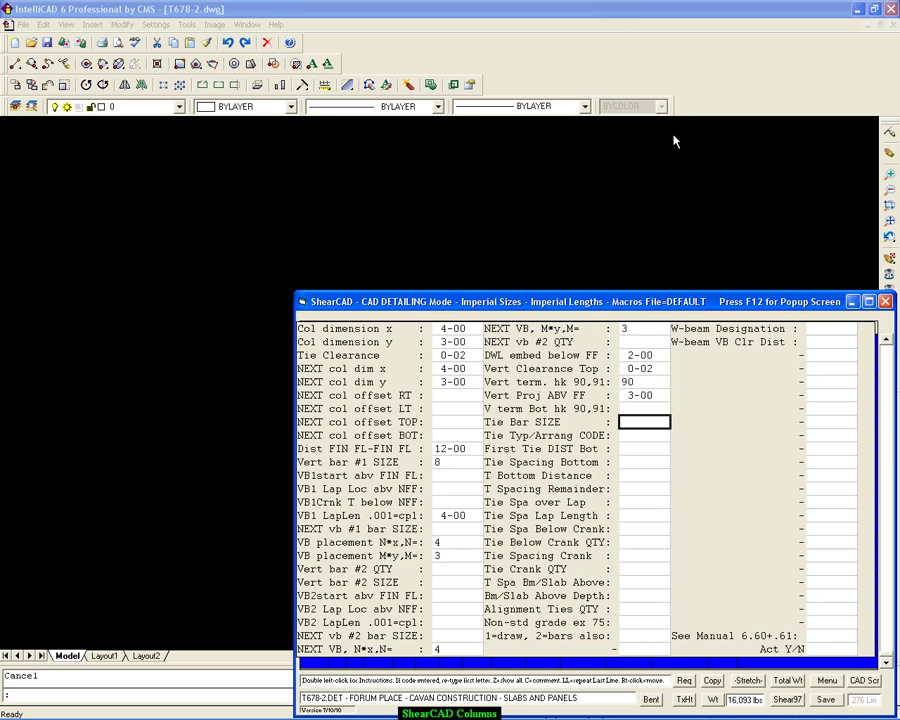
- Set the tie bar size to 3 and the tie type/arrangement code to T1
text(3)
key(Return)
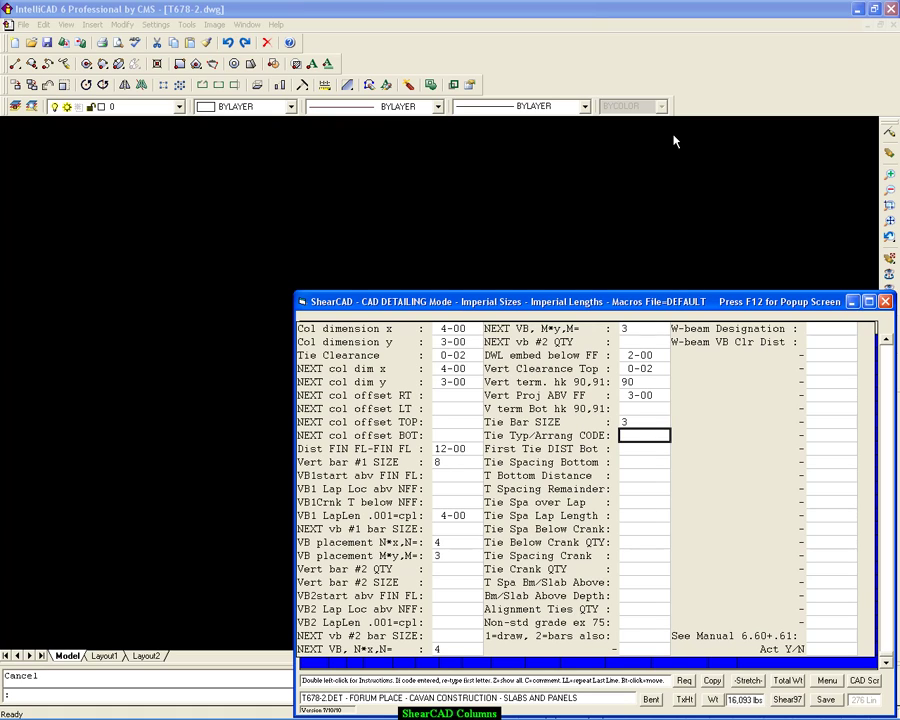
text(T1)
key(Return)
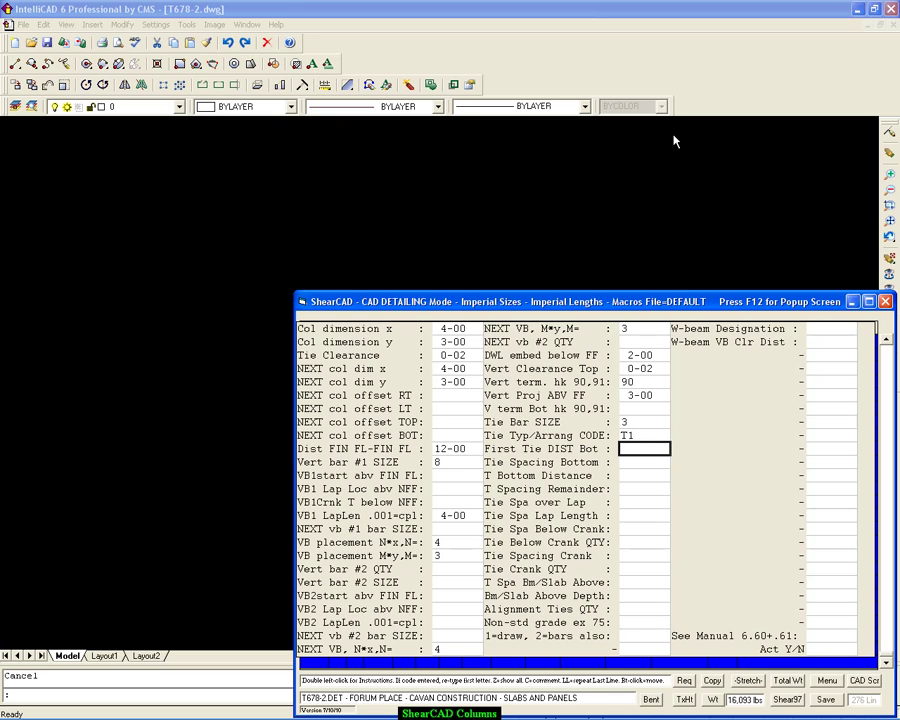
- Set the remainder tie spacing to 1-00, leaving the bottom, lap, crank and beam/slab tie values blank
key(Return)
key(Return)
key(Return)
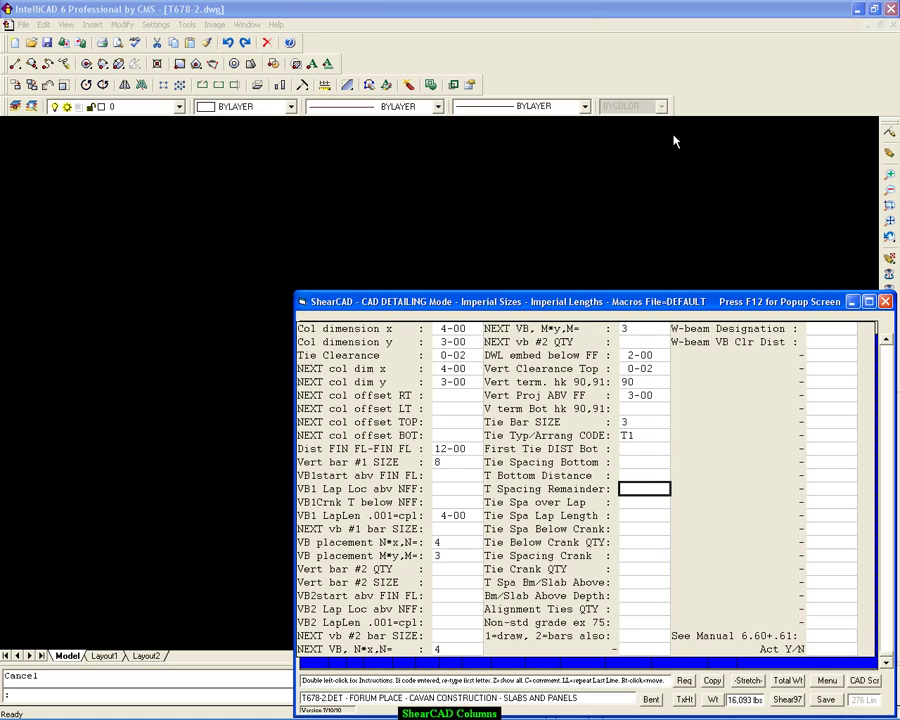
text(1)
key(Return)
key(Return)
key(Return)
key(Return)
key(Return)
key(Return)
key(Return)
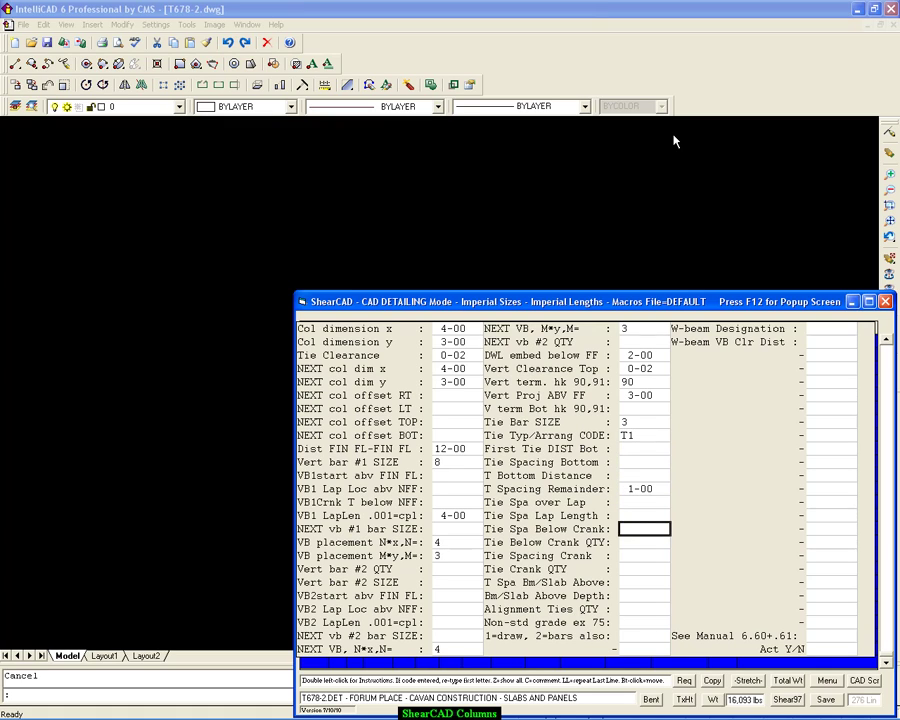
key(Return)
key(Return)
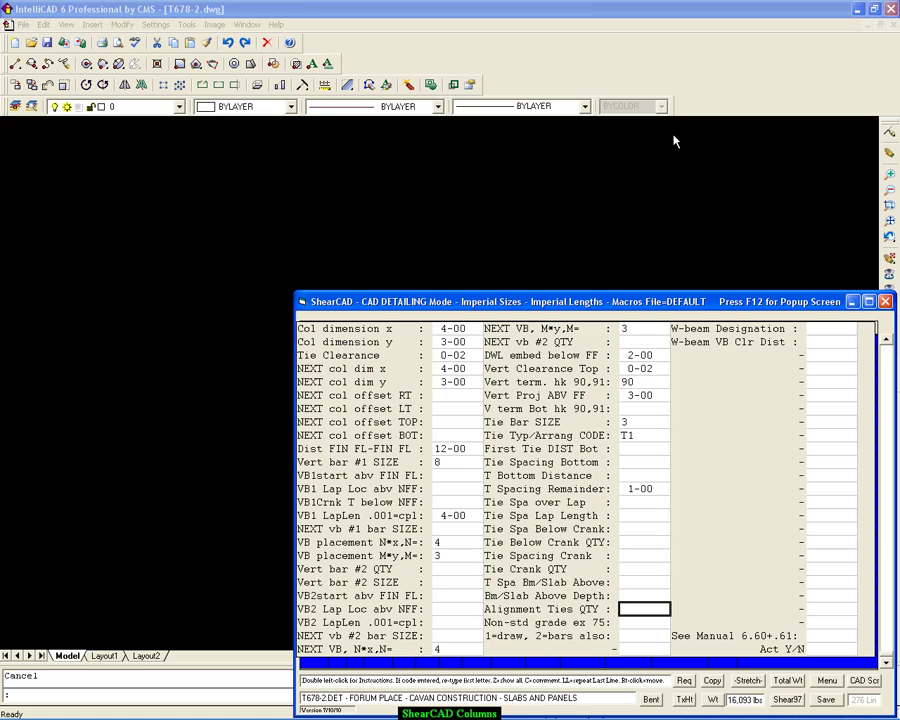
- Choose draw option 2 to include bars, accept the column entries with Y, and place the structure's lower-left point in empty model space
key(Return)
key(Return)
text(2)
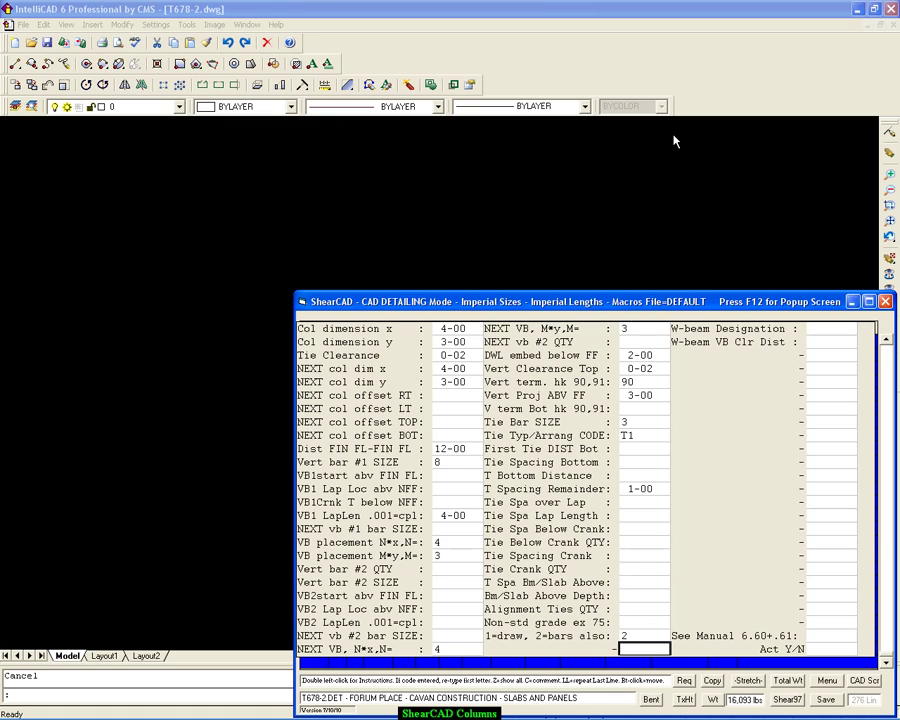
key(Return)
key(Return)
key(Return)
key(Return)
key(Return)
key(Return)
key(Return)
key(Return)
key(Return)
key(Return)
key(Return)
key(Return)
key(Return)
key(Return)
key(Return)
key(Return)
key(Return)
key(Return)
key(Return)
key(Return)
key(Return)
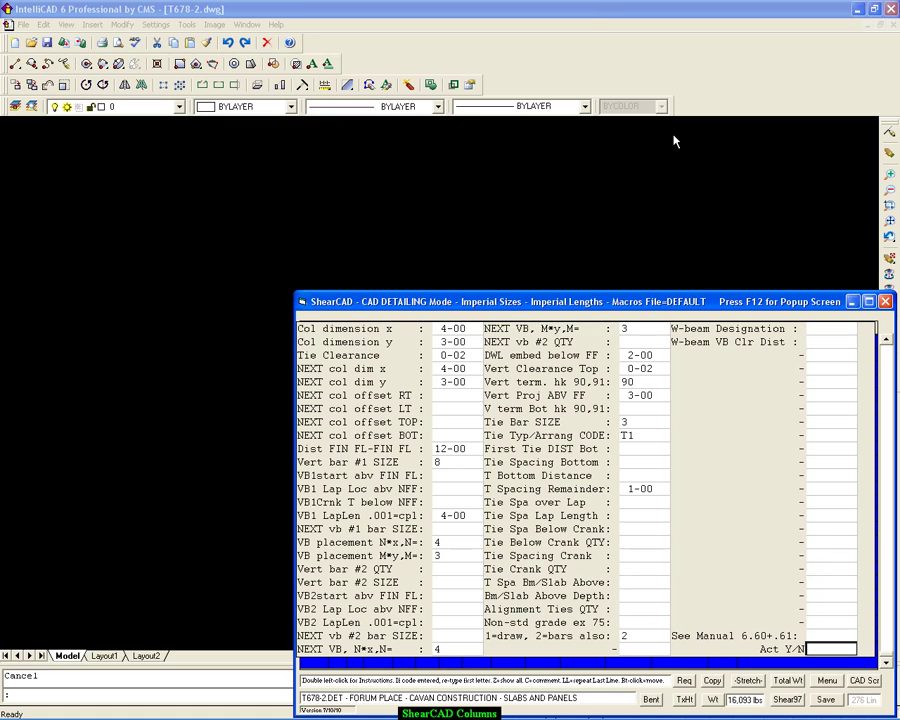
text(y)
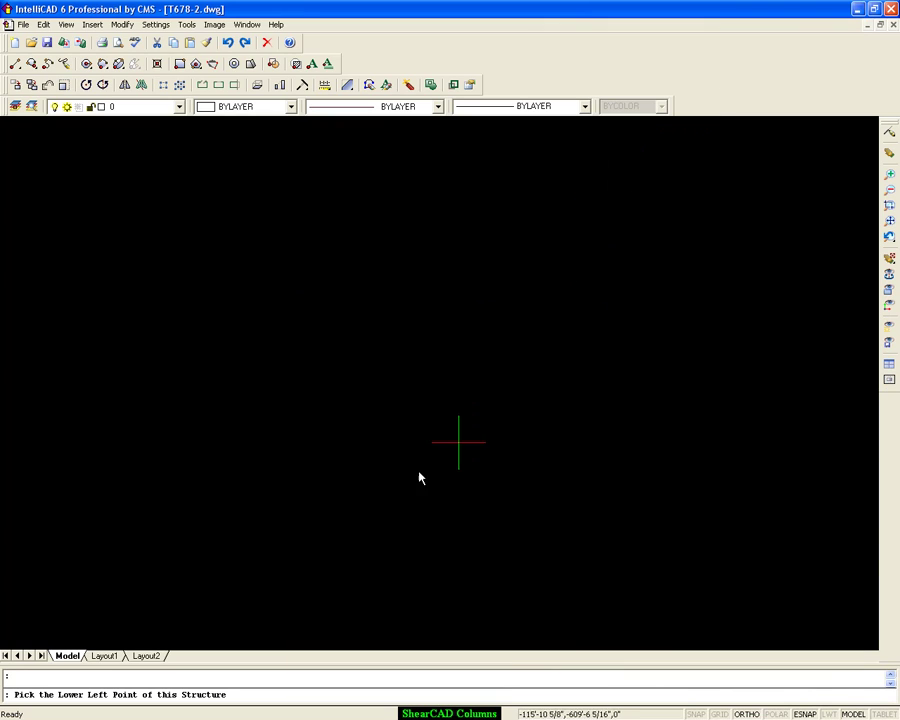
click(104, 543)
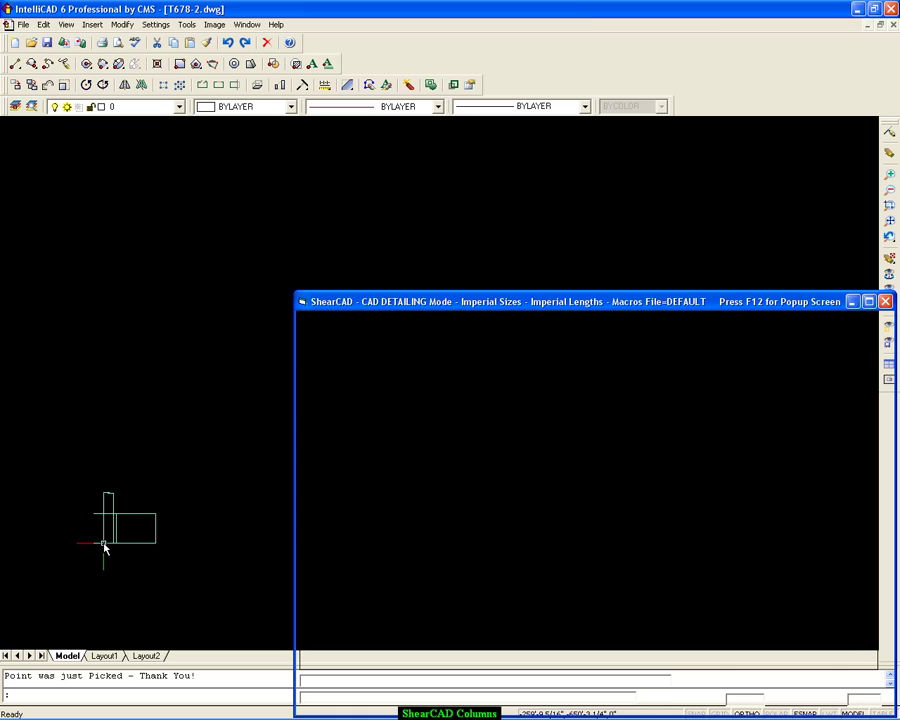
- Examine the drawn column elevation and cross-section, including the vertical bars, lap crank and tie arrangement
scroll(147, 537, up, 3)
middle_drag(157, 513, 446, 298)
scroll(372, 306, up, 3)
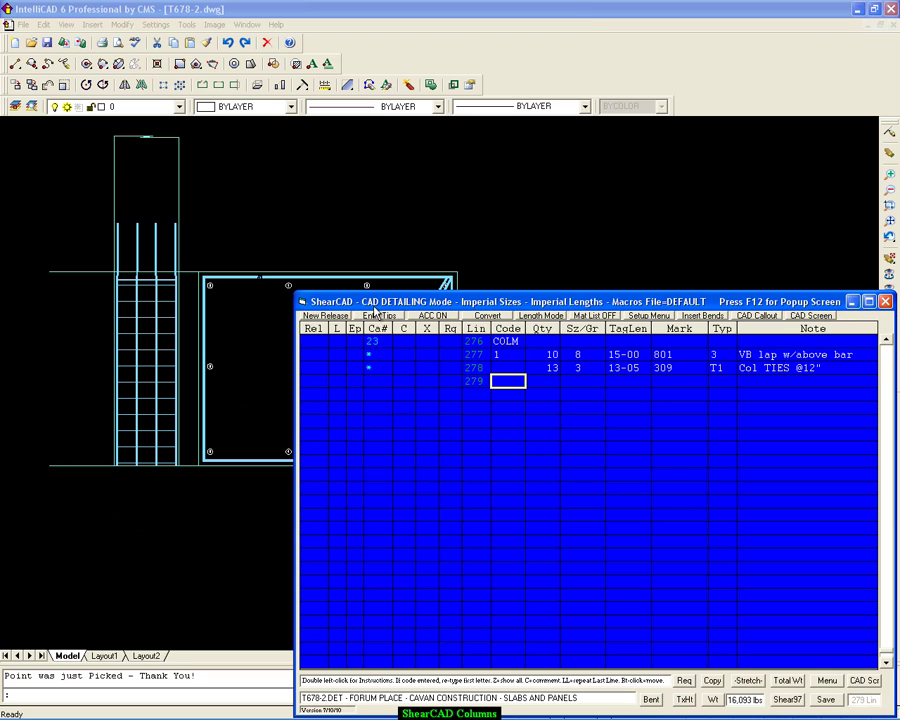
key(Escape)
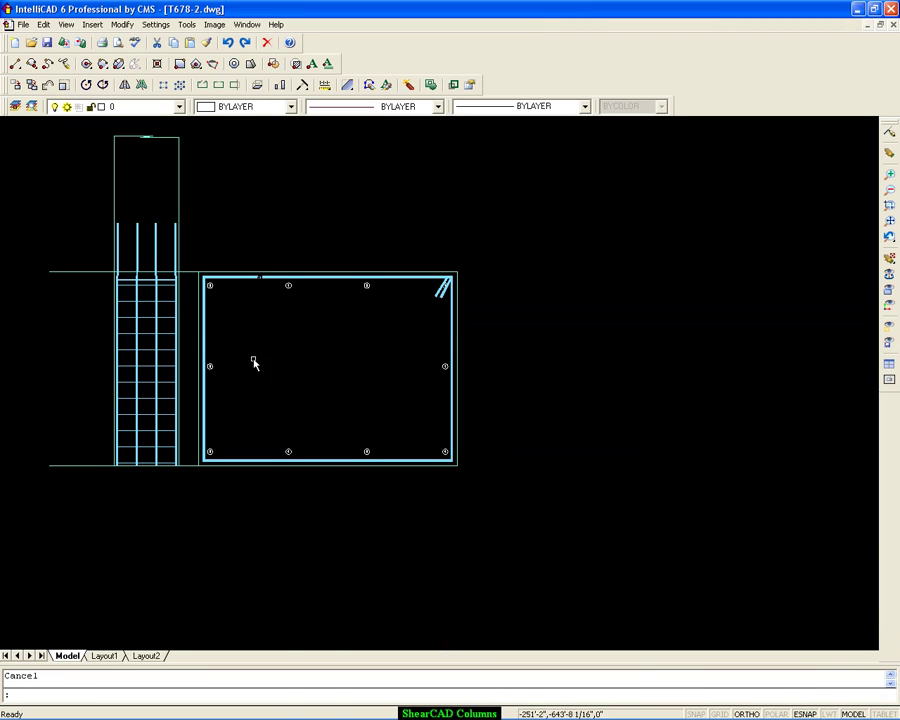
scroll(253, 355, up, 3)
scroll(255, 340, down, 2)
scroll(255, 338, down, 2)
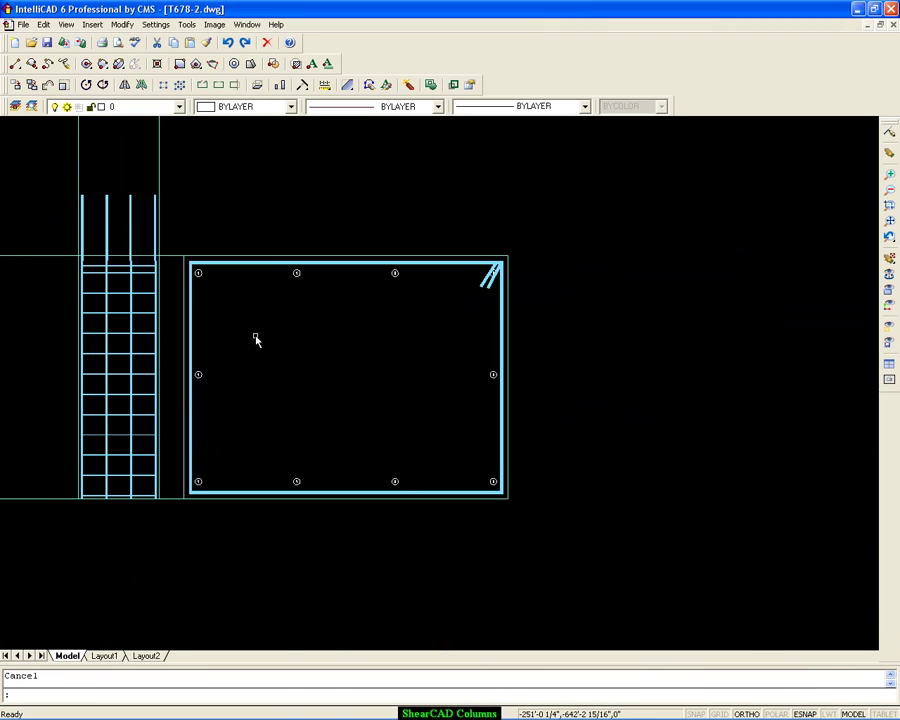
scroll(228, 393, up, 3)
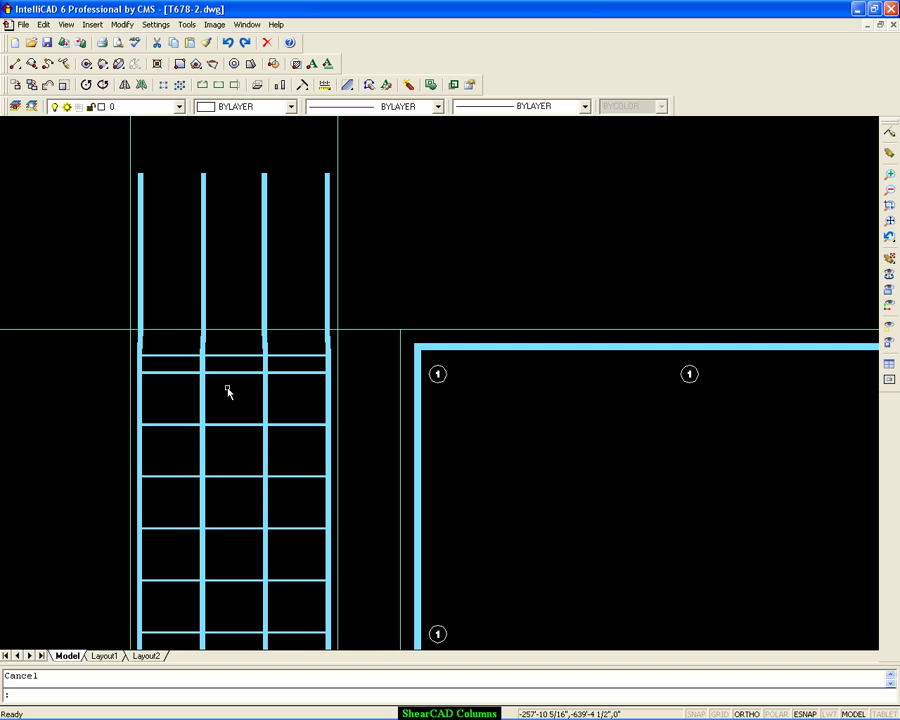
scroll(228, 390, up, 2)
scroll(240, 372, down, 5)
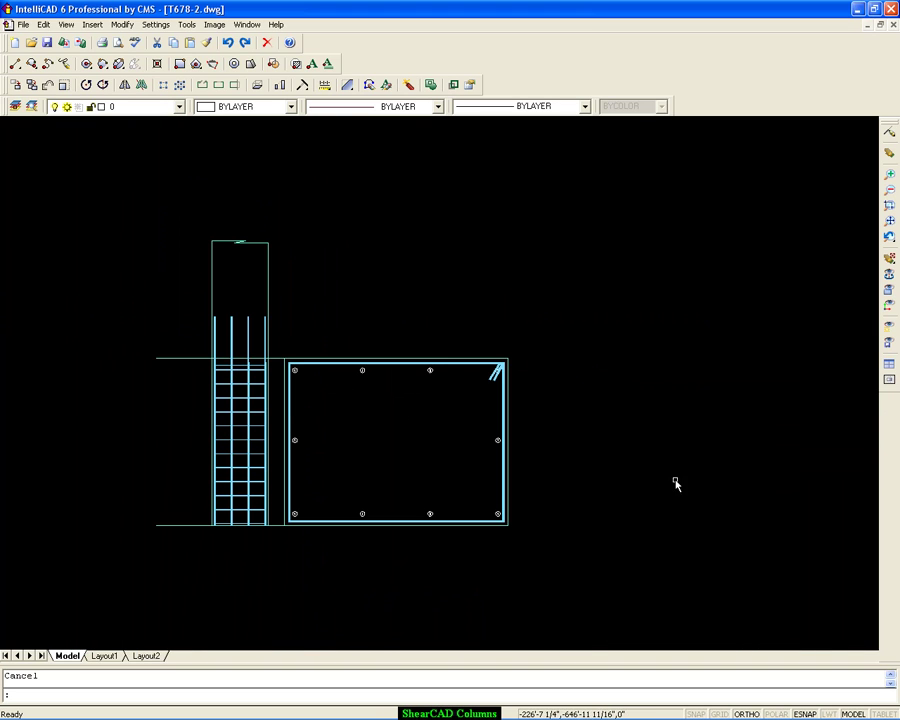
- Reopen the COLM entry on line 276 in ShearCAD and set the next vertical bar #1 size to 8
click(354, 712)
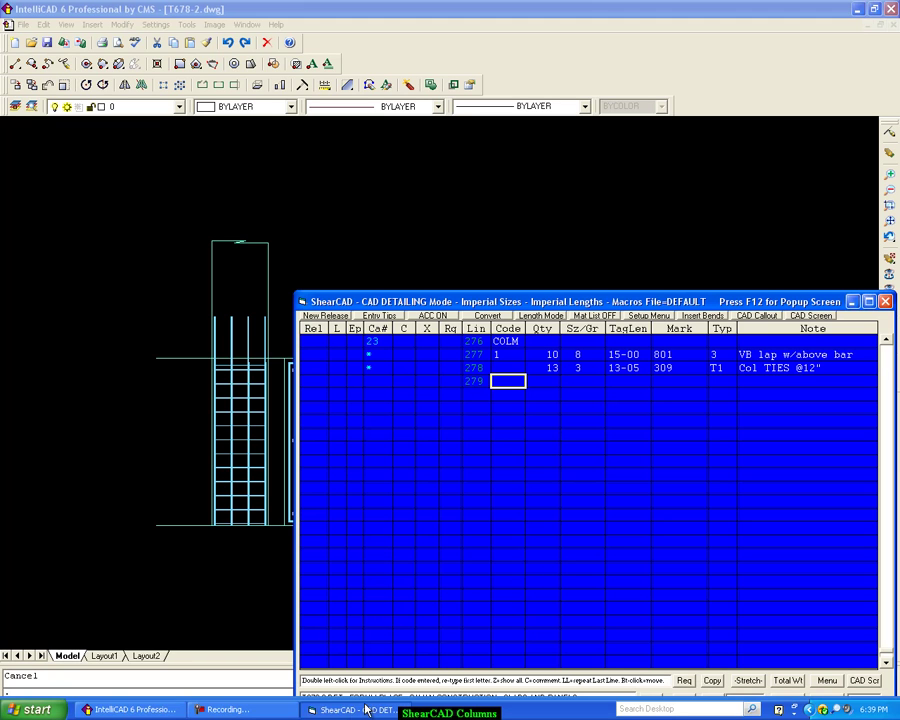
click(505, 341)
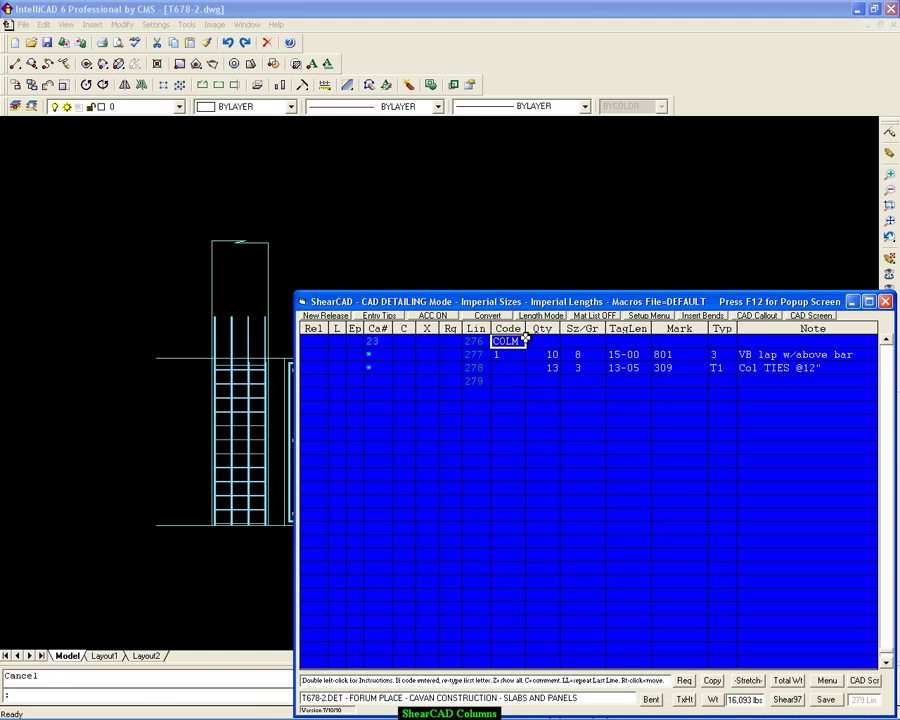
key(c)
key(Down)
key(Down)
key(Down)
key(Down)
key(Down)
key(Down)
key(Down)
key(Down)
key(Down)
key(Down)
key(Down)
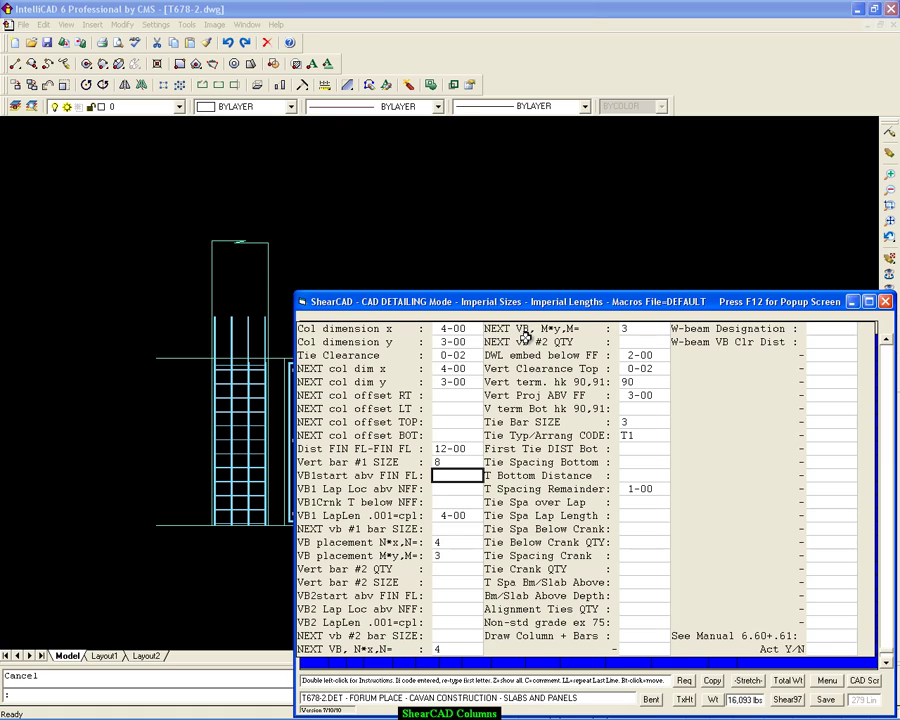
key(Down)
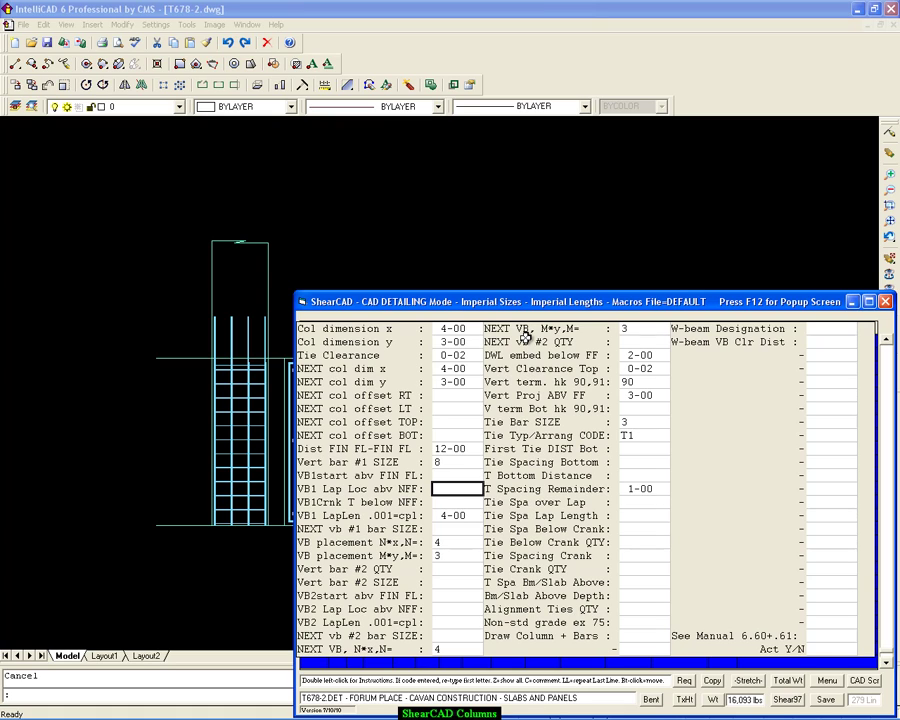
key(Down)
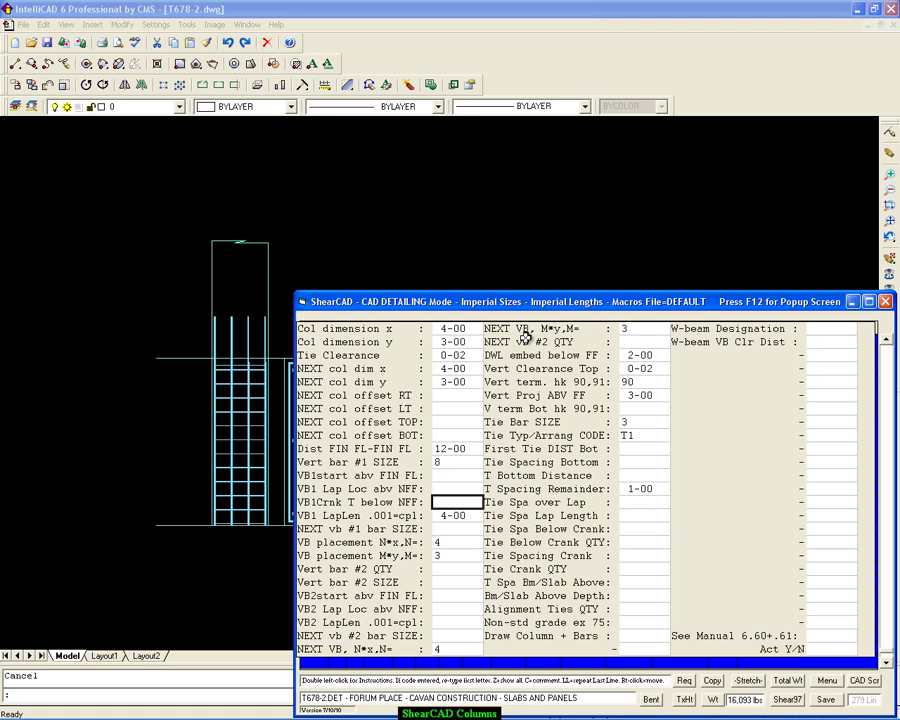
key(Down)
key(Down)
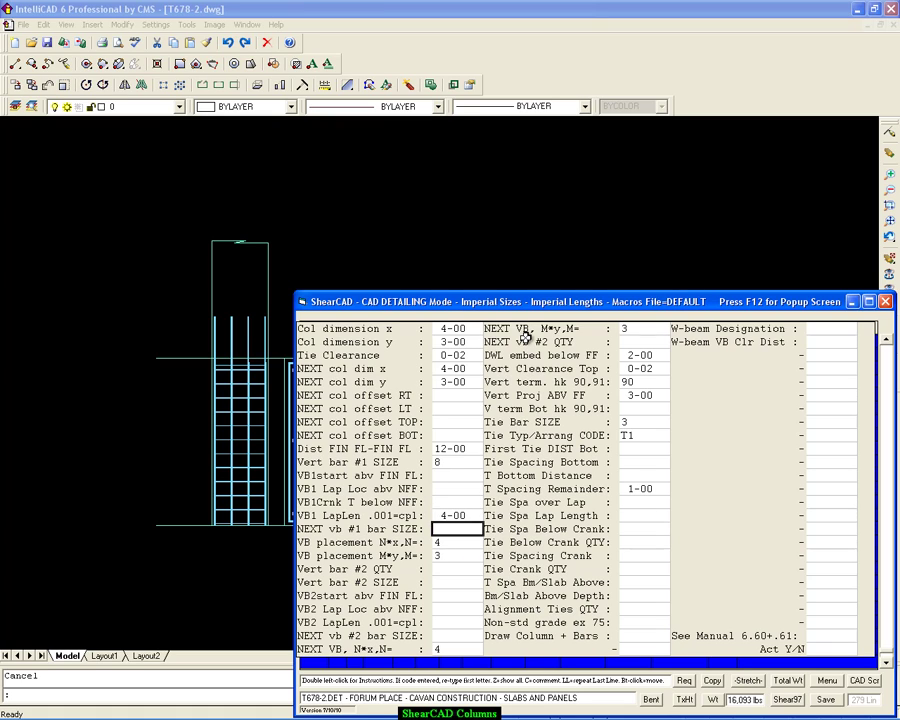
key(Down)
key(Down)
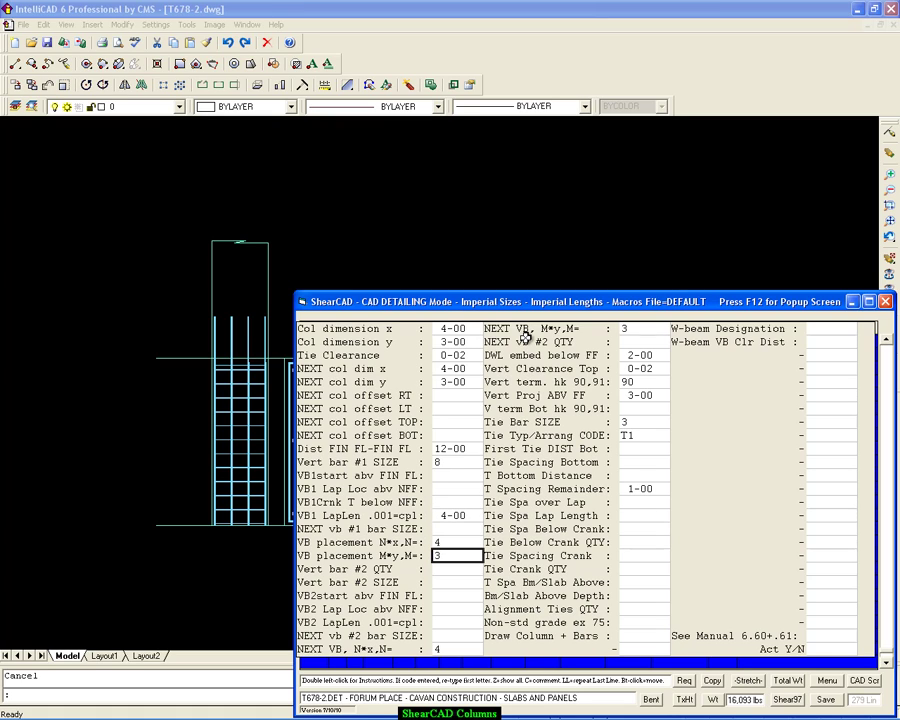
key(Up)
key(Up)
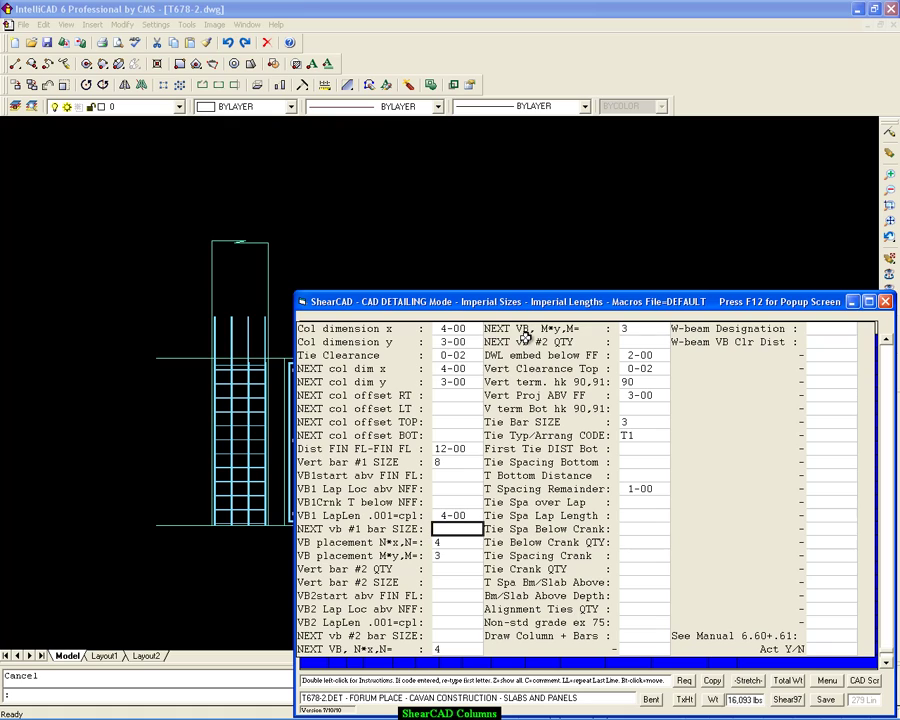
text(8)
key(Return)
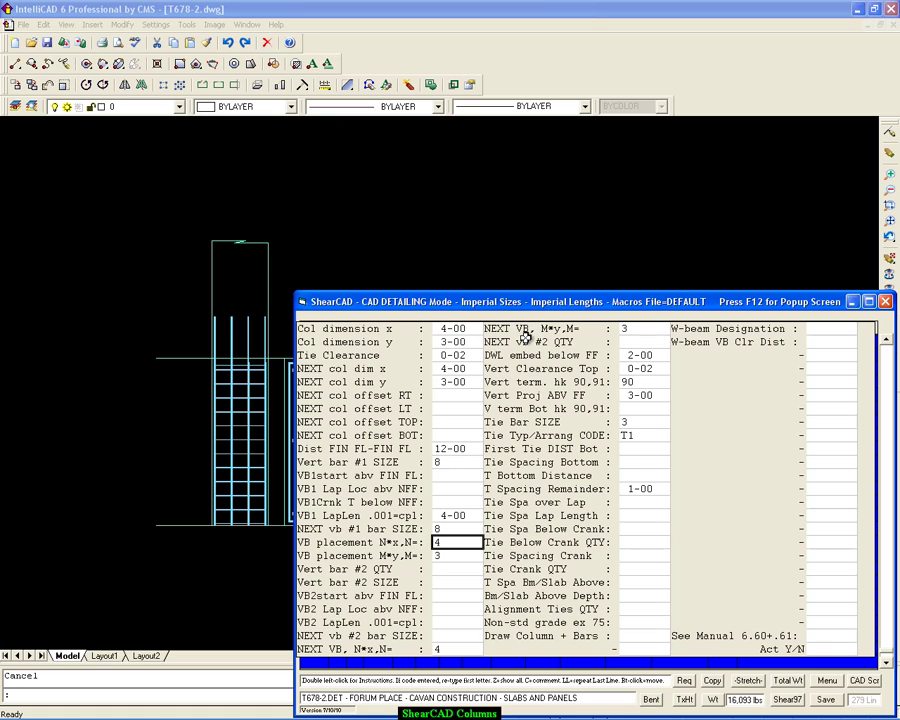
- Accept the revised column entries, leaving the remaining values as they are, to redraw the reinforced column
key(Down)
key(Down)
key(Down)
key(Down)
key(Down)
key(Down)
key(Down)
key(Down)
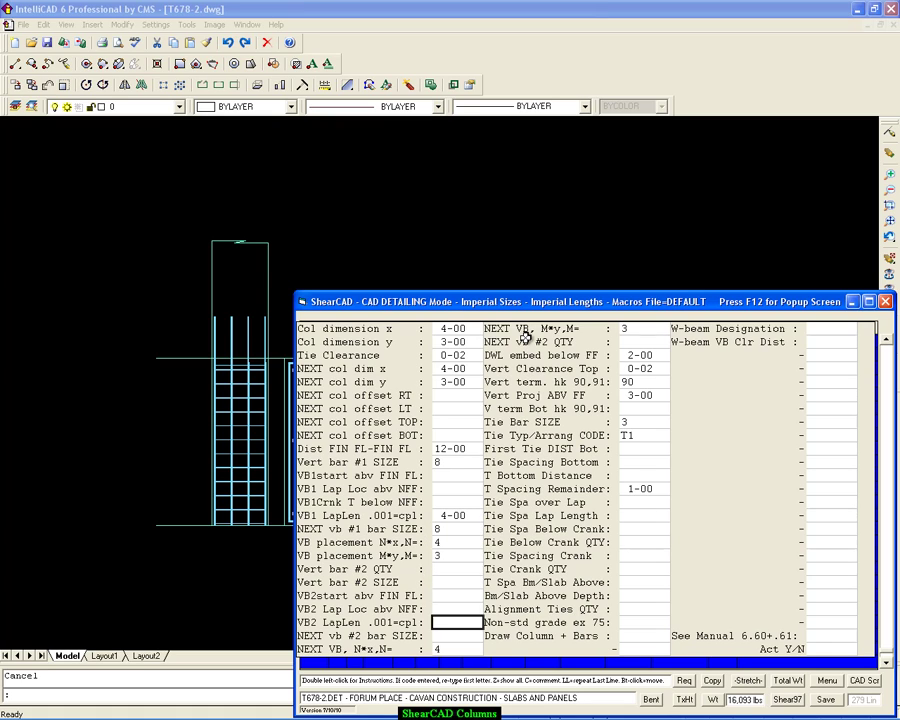
key(Down)
key(Down)
key(Down)
key(Down)
key(Down)
key(Down)
key(Down)
key(Down)
key(Down)
key(Down)
key(Down)
key(Down)
key(Down)
key(Down)
key(Down)
key(Down)
key(Down)
key(Down)
key(Down)
key(Down)
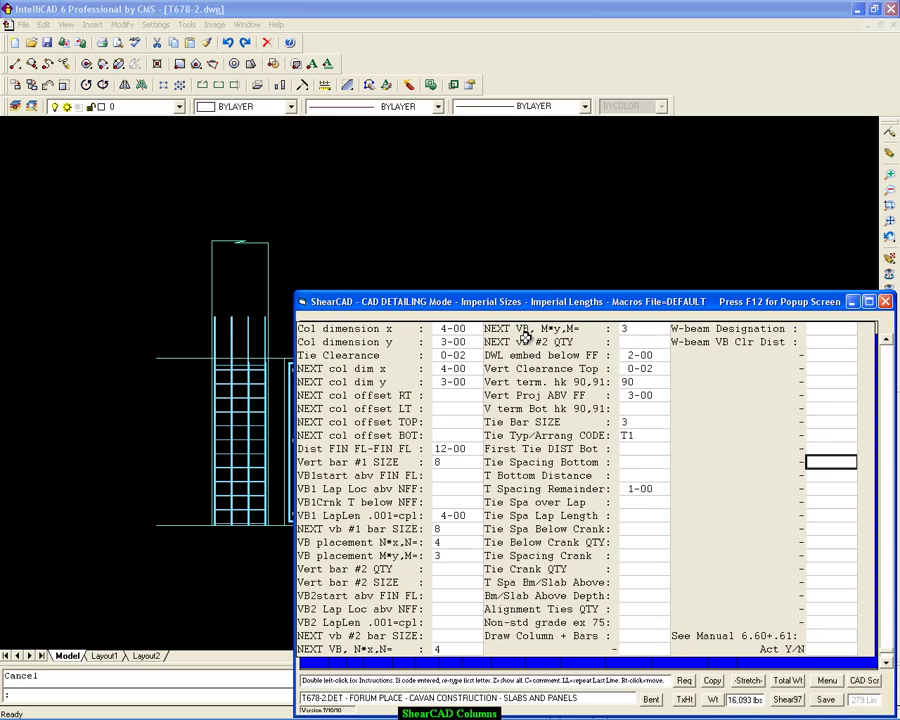
key(Return)
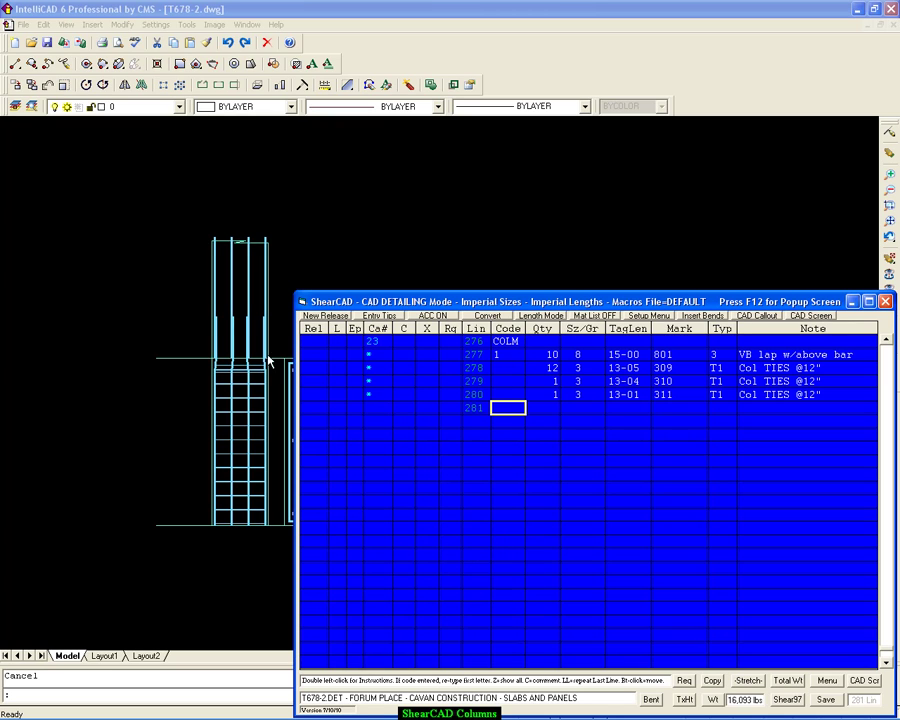
- Examine the redrawn column in IntelliCAD, including the bar laps with the column above, the cranks and the cross-section
click(167, 312)
key(Escape)
scroll(236, 311, up, 3)
scroll(250, 377, down, 1)
middle_drag(250, 377, 446, 292)
scroll(384, 397, up, 1)
scroll(362, 416, up, 2)
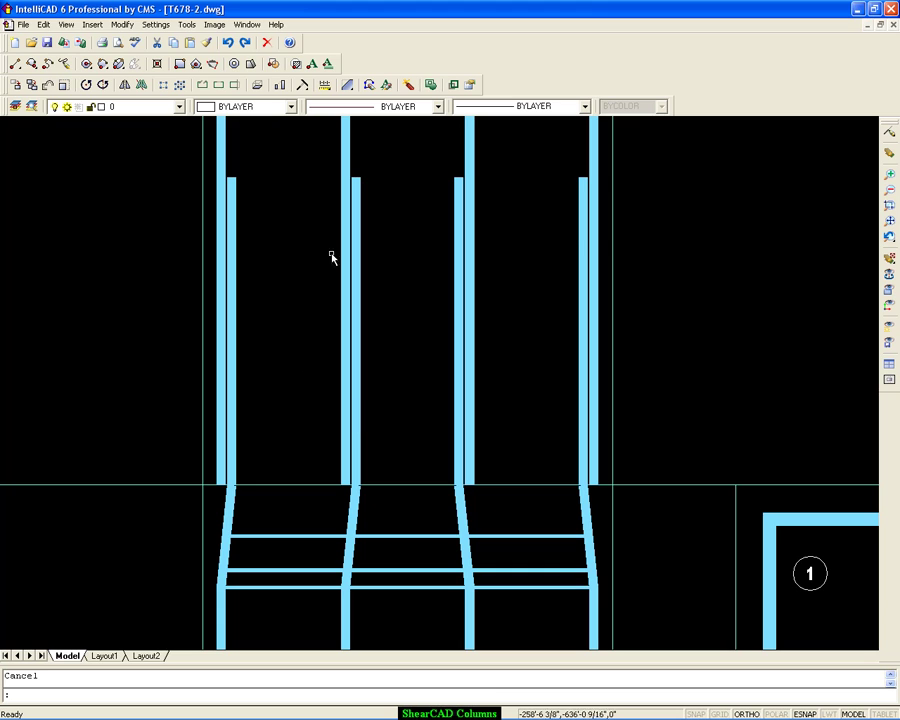
scroll(307, 450, down, 5)
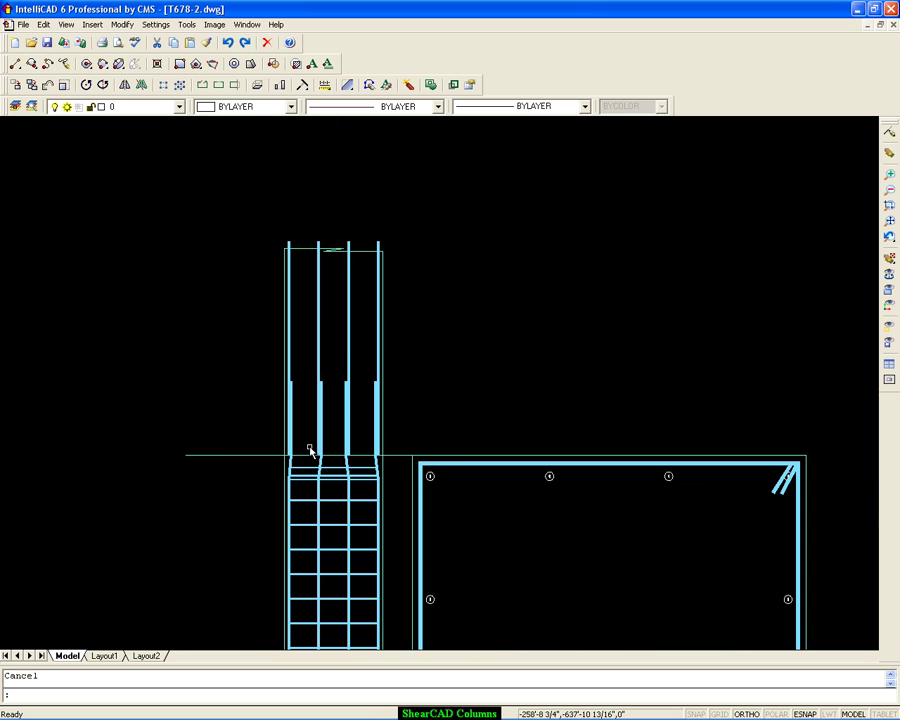
middle_drag(360, 468, 246, 334)
scroll(266, 368, up, 4)
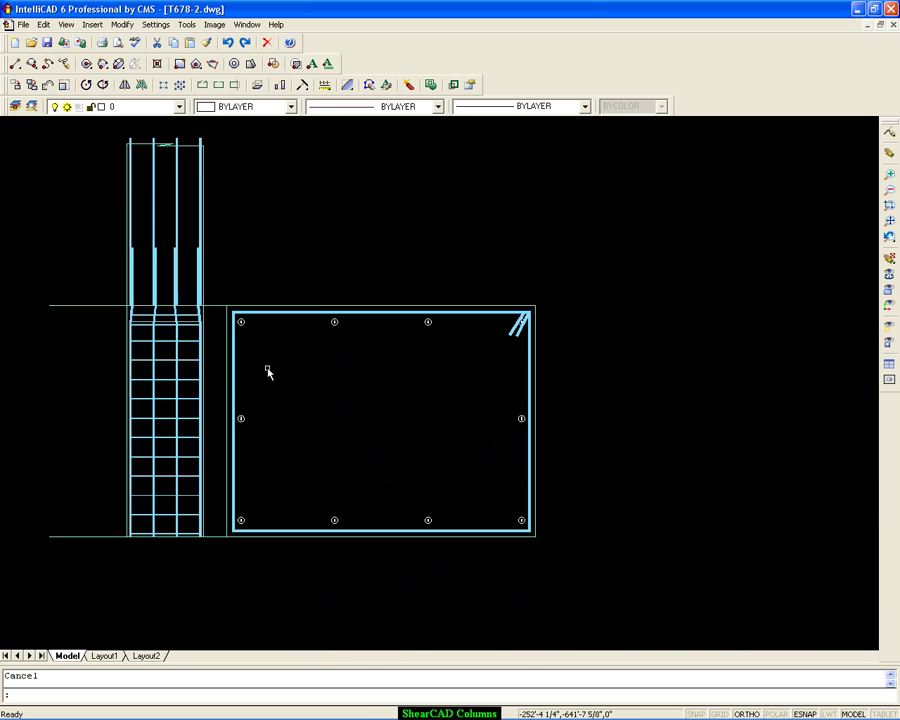
scroll(267, 368, down, 3)
- Create a Bend/Bar Schedule with Quantity callout for lines 276 to 280, headed COLM TEST, and place it below the column elevation
mouse_move(268, 718)
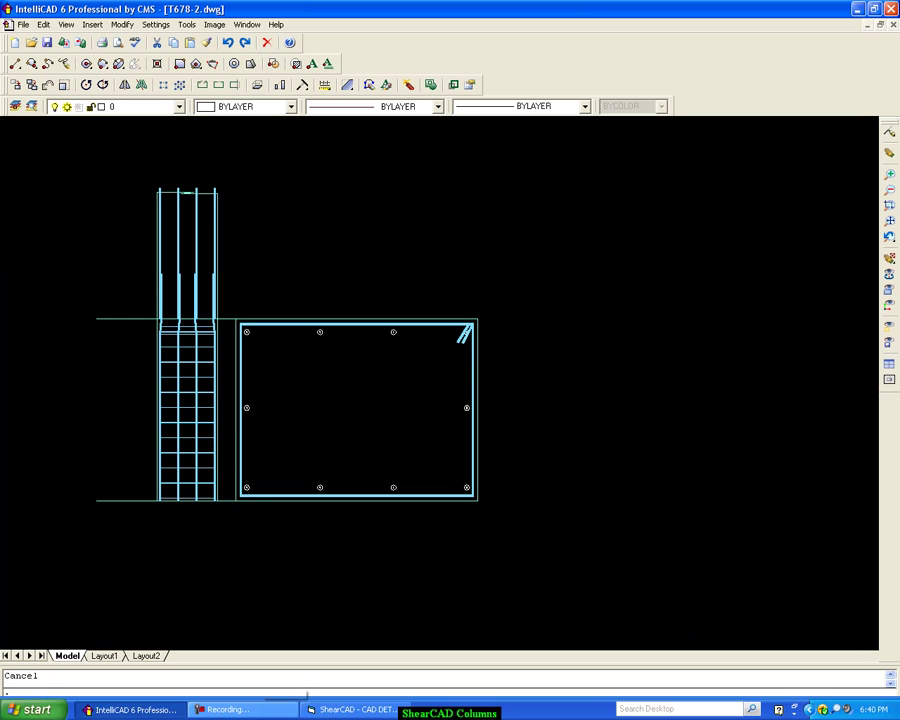
click(325, 713)
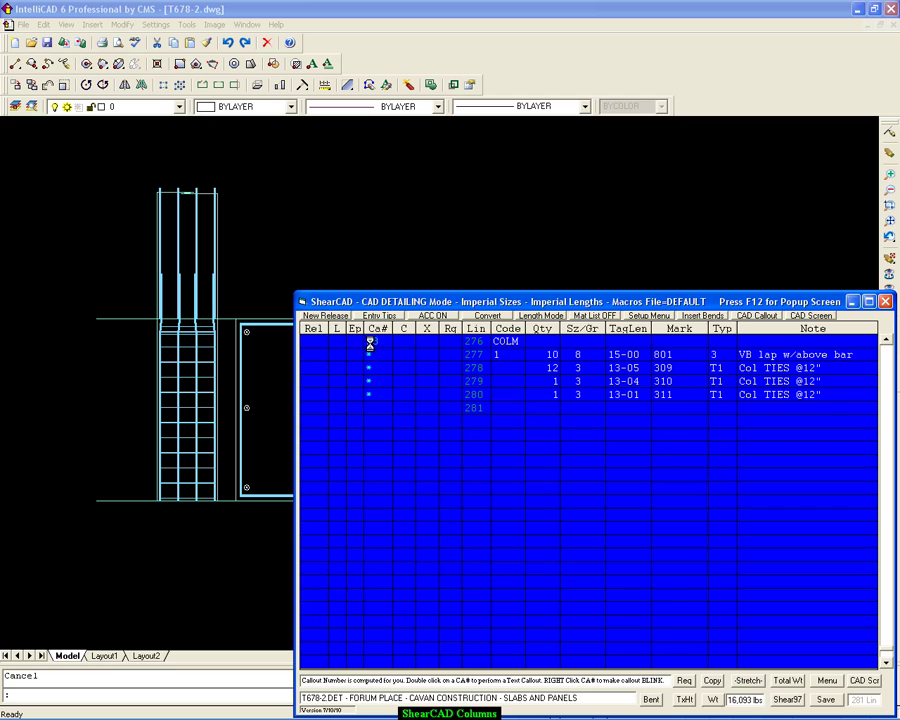
double_click(368, 352)
click(60, 297)
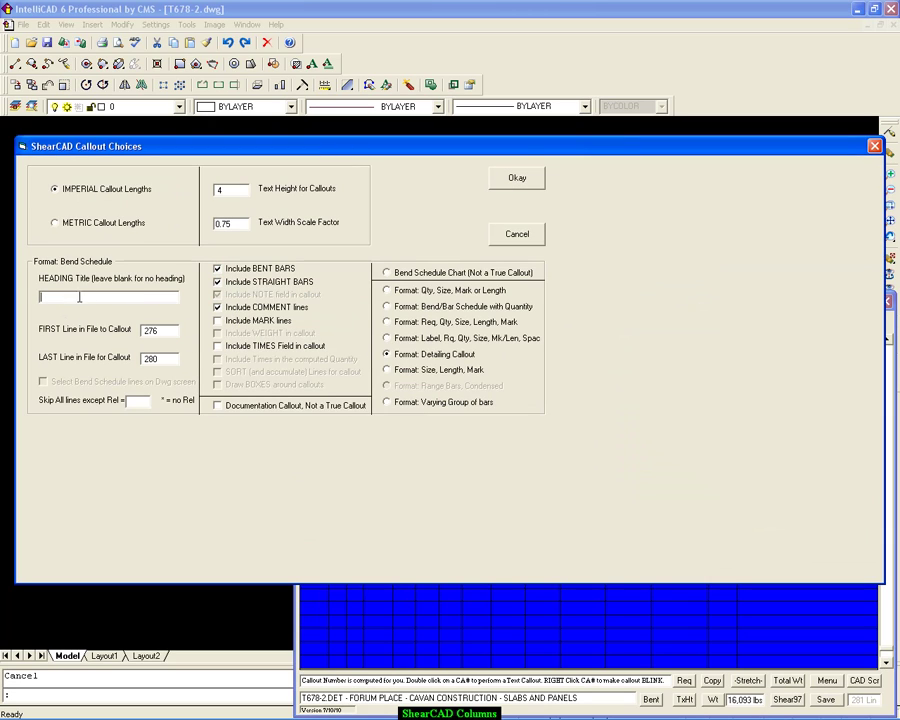
text(COLM TEST)
click(388, 307)
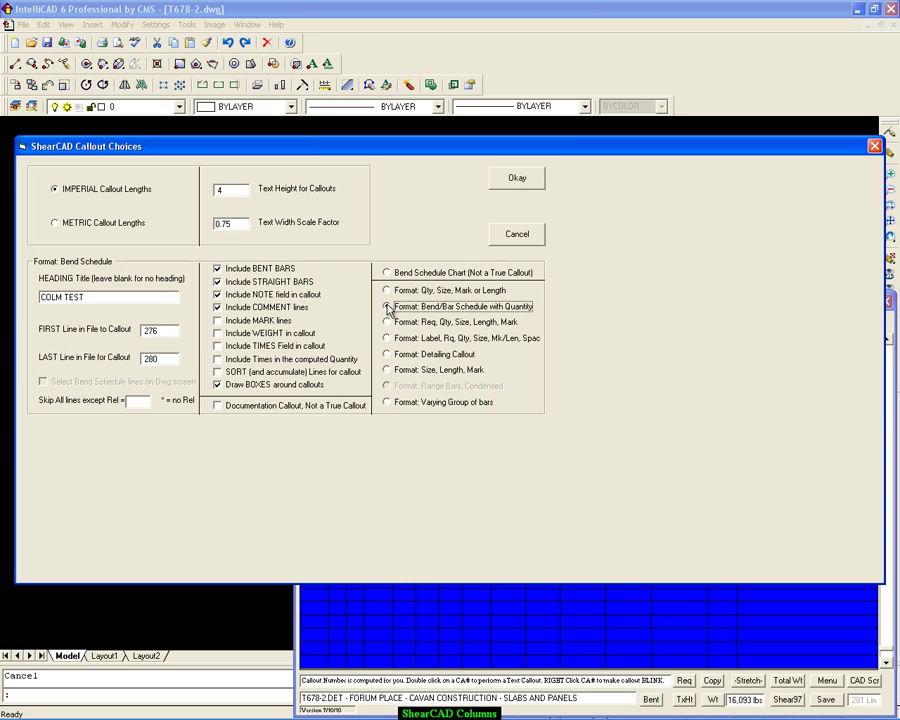
click(500, 181)
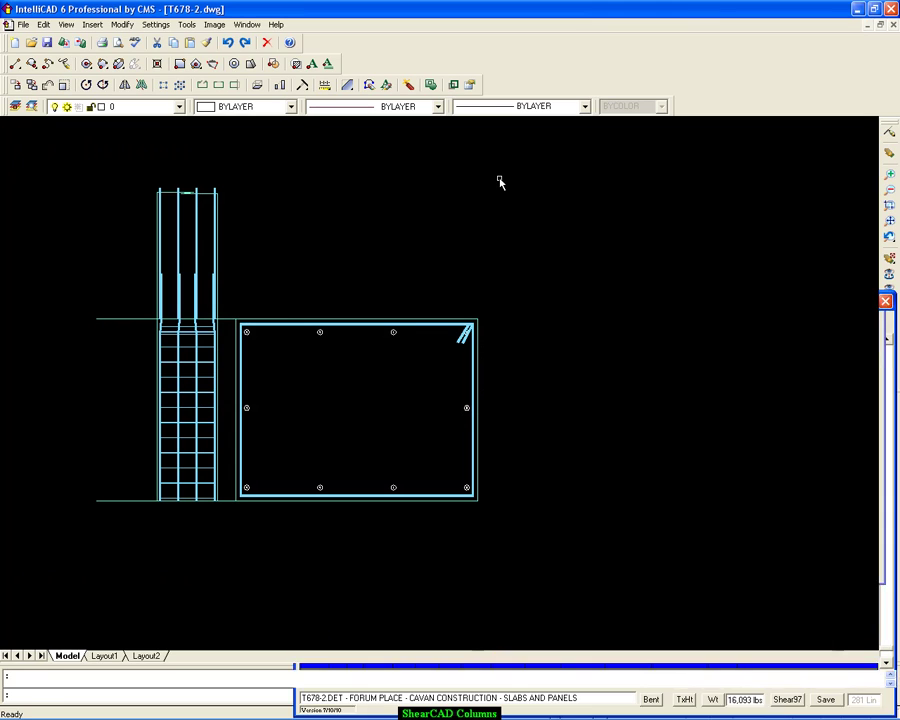
click(116, 533)
- Examine the COLM TEST bend schedule, including quantities, sizes, lengths, marks, bend dimensions and notes
scroll(187, 532, up, 3)
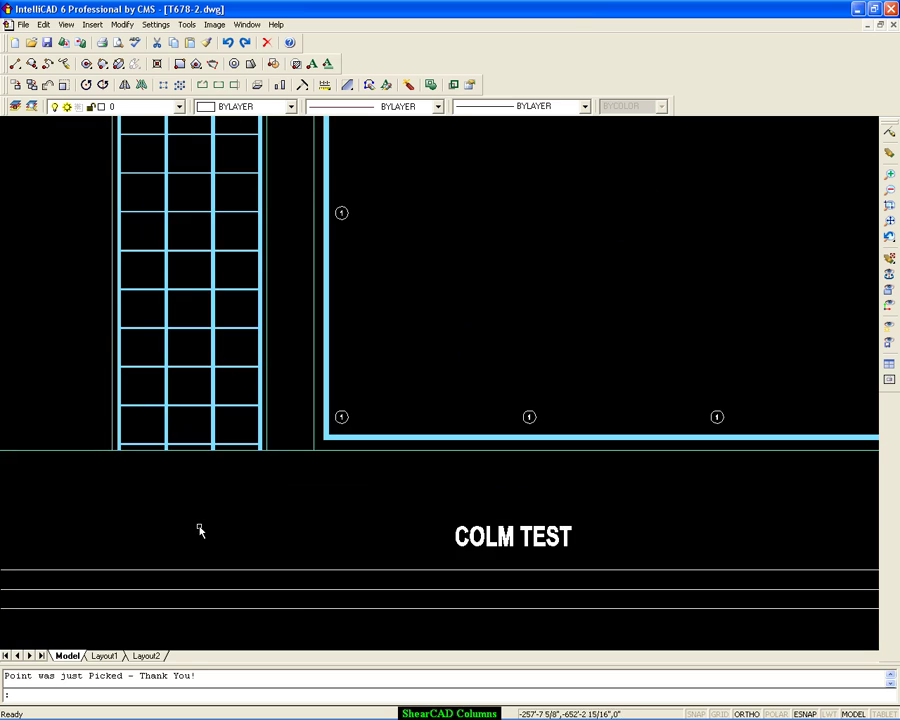
scroll(209, 516, down, 3)
middle_drag(264, 490, 254, 271)
scroll(270, 312, up, 3)
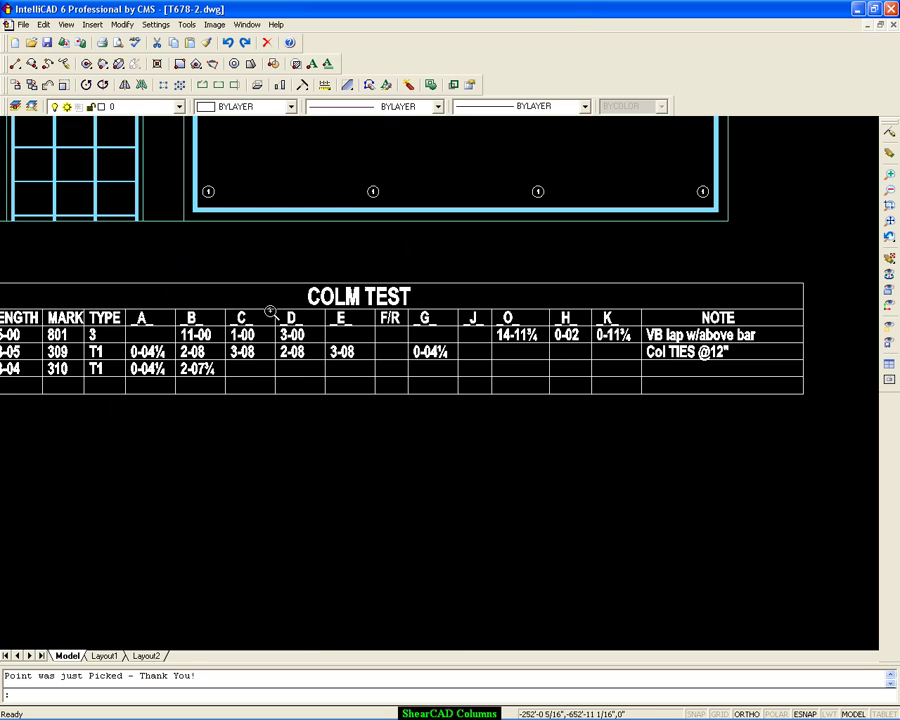
scroll(272, 310, down, 3)
scroll(330, 296, up, 3)
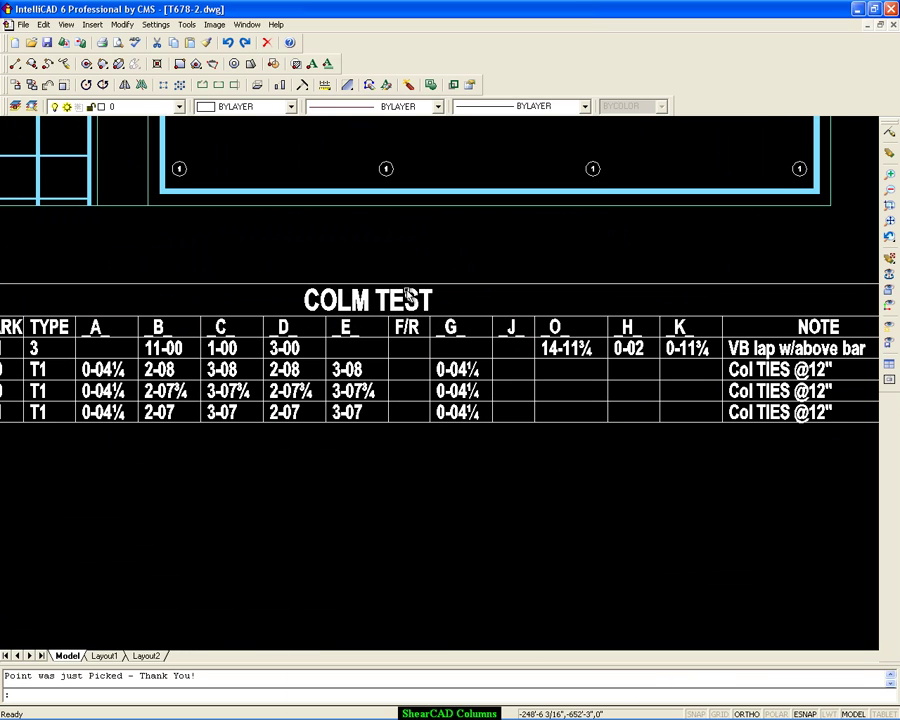
scroll(408, 295, down, 3)
scroll(408, 294, up, 3)
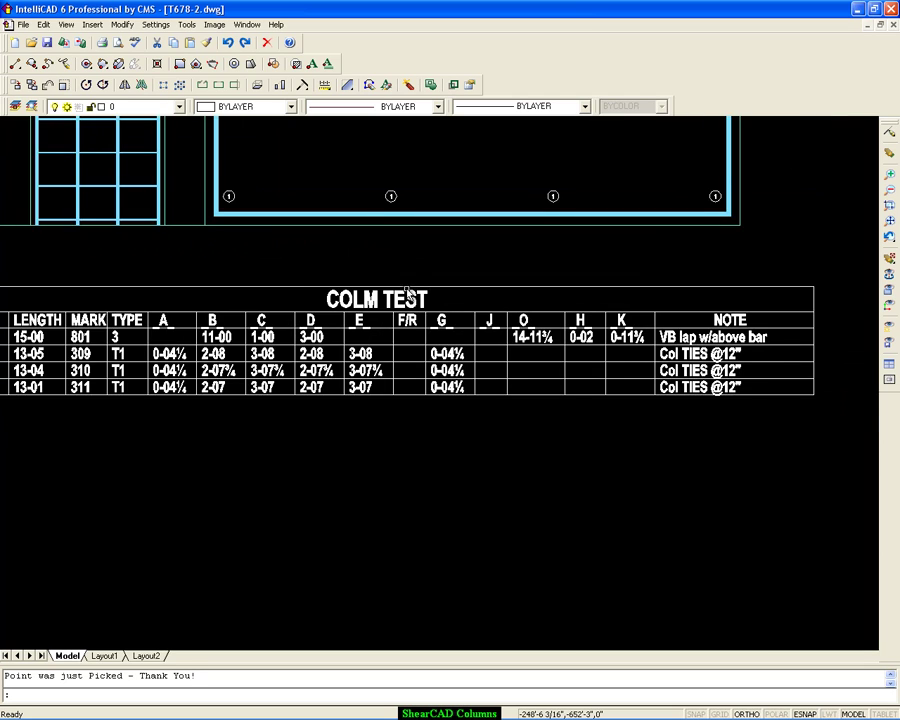
middle_drag(408, 293, 511, 255)
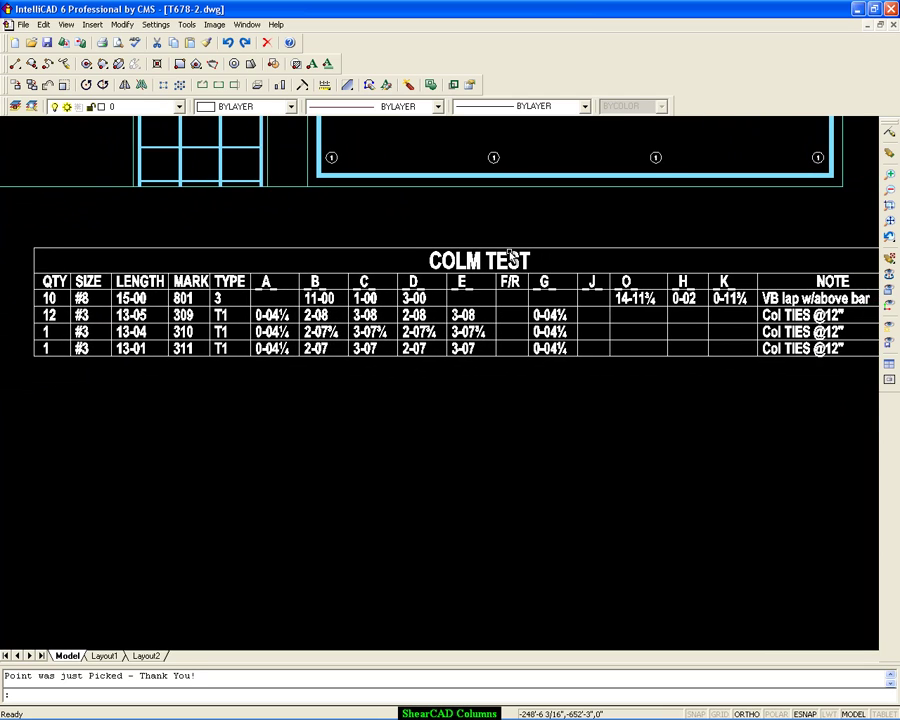
scroll(511, 255, up, 2)
scroll(510, 257, down, 1)
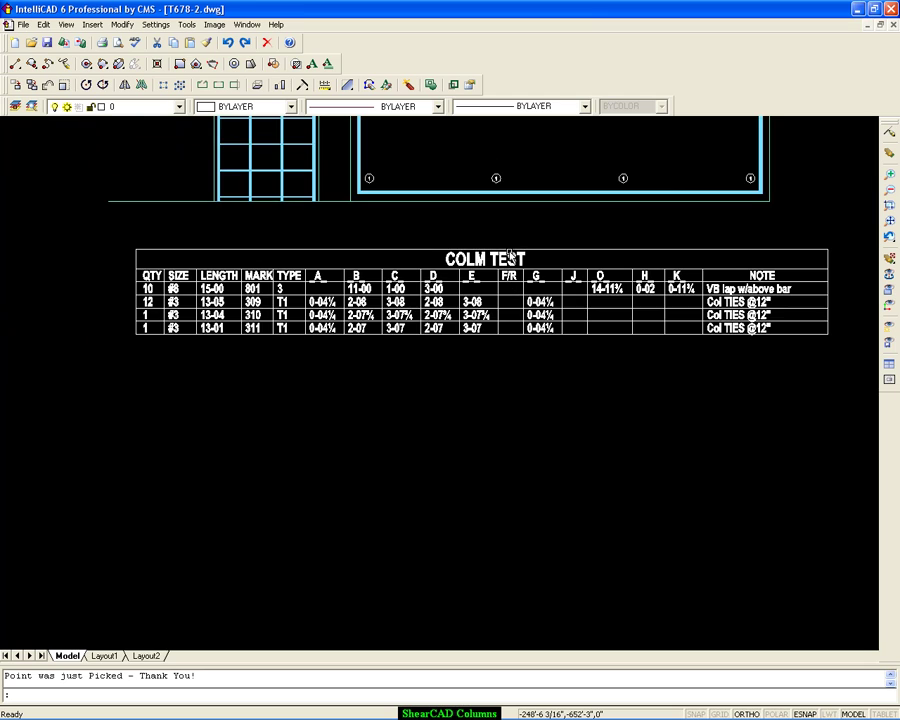
scroll(510, 257, up, 3)
scroll(510, 257, down, 2)
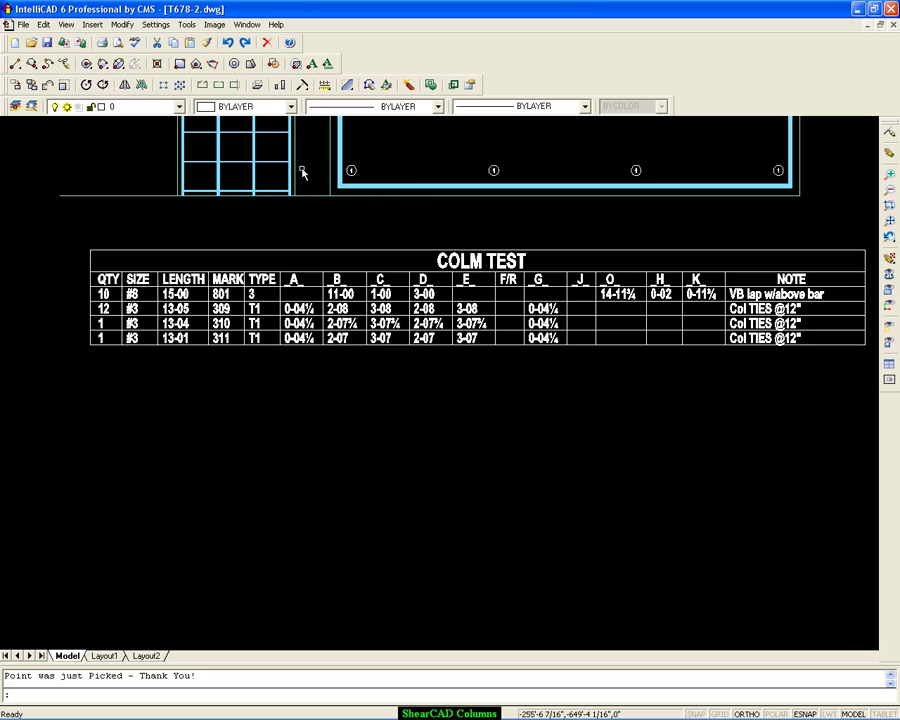
- Examine the cranked vertical bars and the ties around the crank near the top of the column
scroll(301, 215, down, 5)
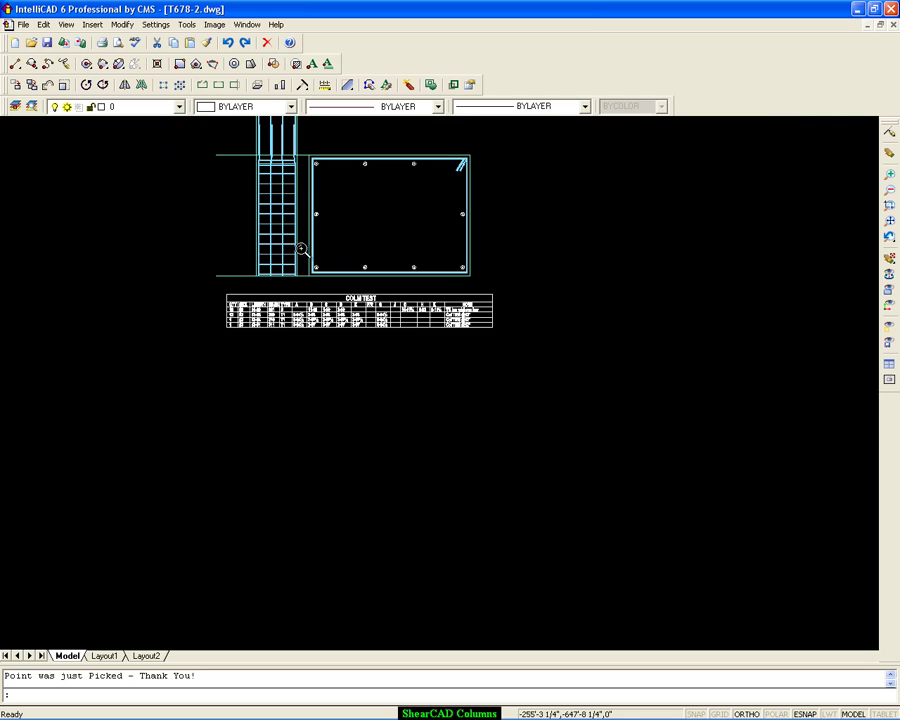
middle_drag(300, 210, 273, 393)
scroll(233, 335, up, 5)
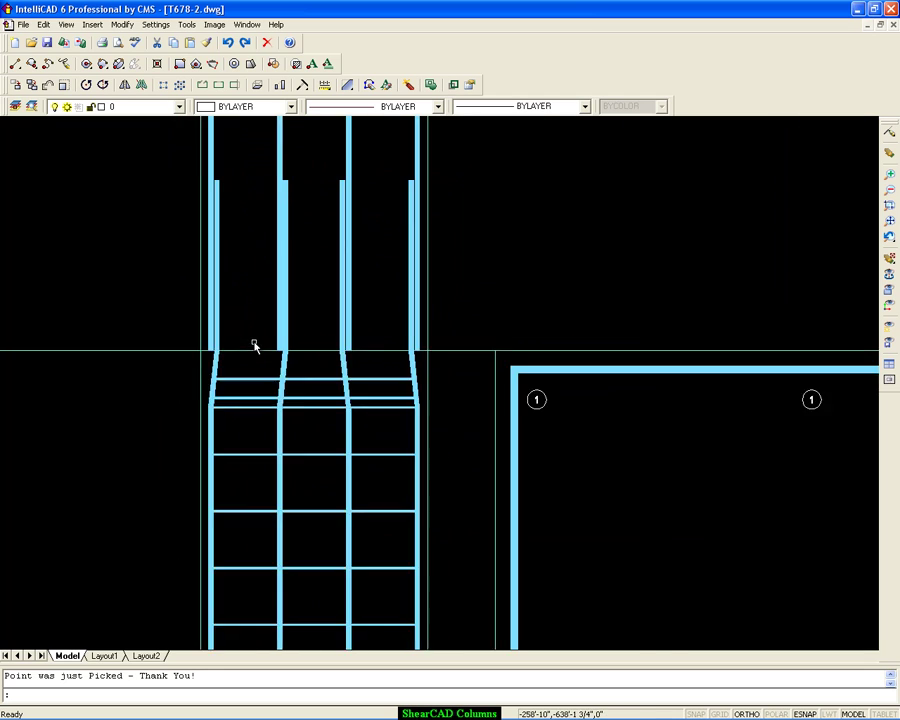
scroll(254, 345, up, 2)
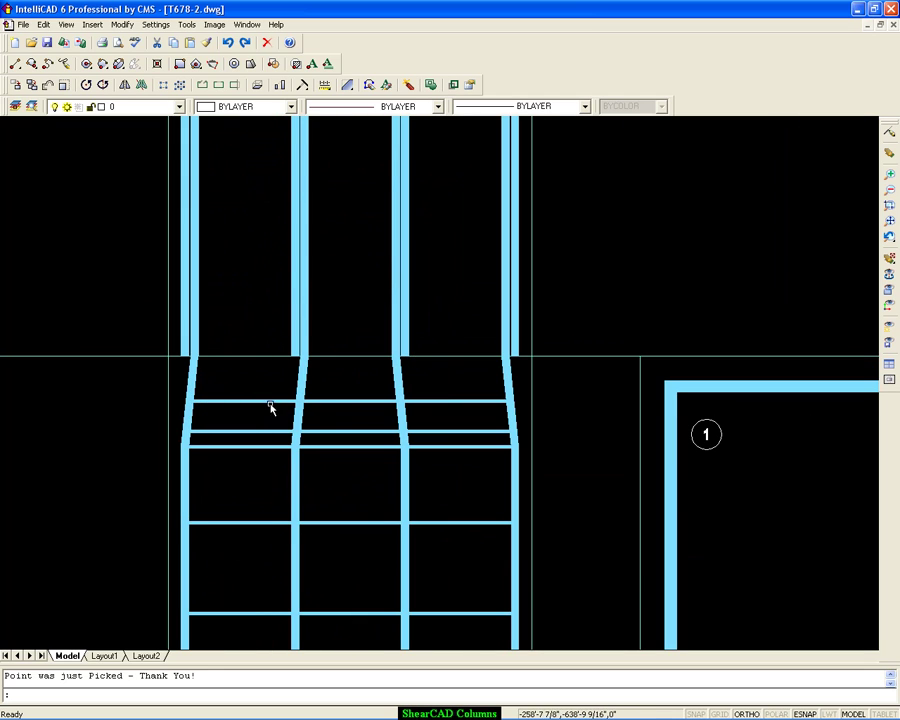
scroll(404, 432, down, 1)
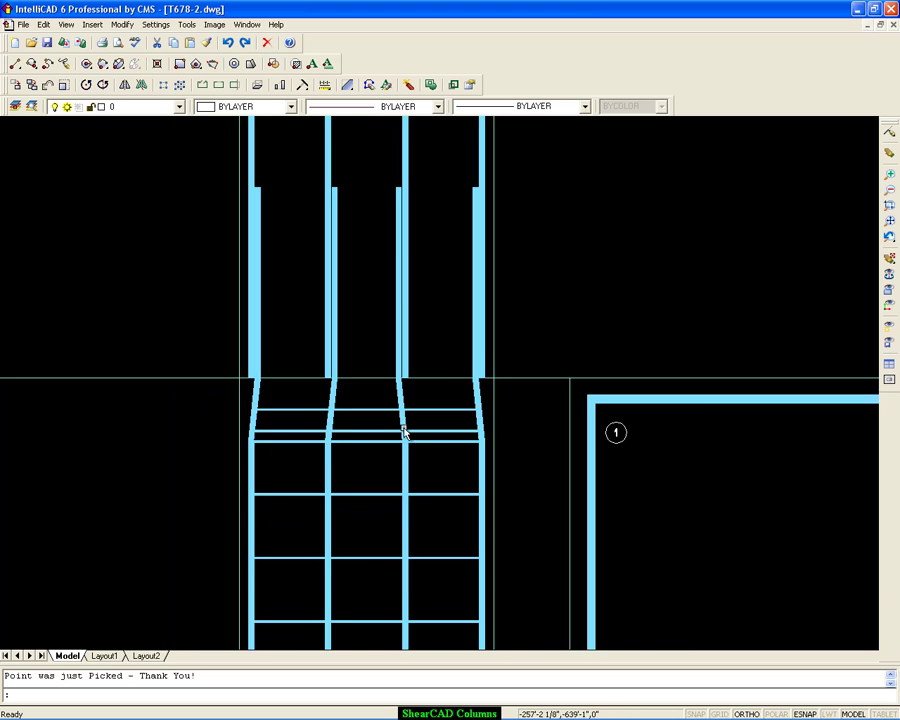
scroll(404, 430, down, 5)
middle_drag(428, 420, 239, 265)
scroll(229, 263, down, 1)
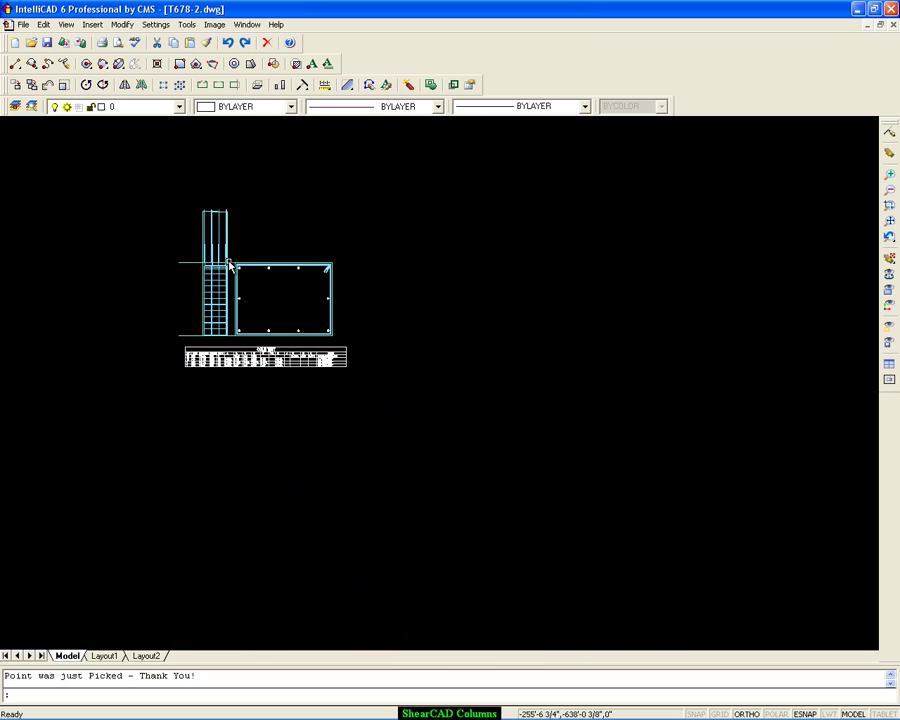
- Switch to ShearCAD and open a new column entry form on line 283, below the existing COLM lines
click(340, 711)
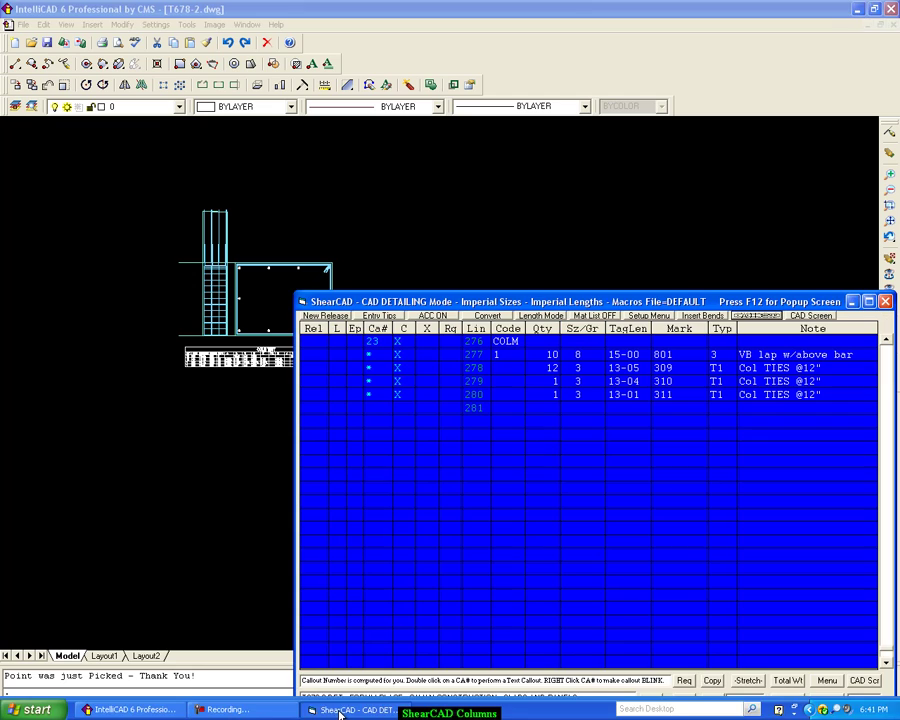
click(503, 424)
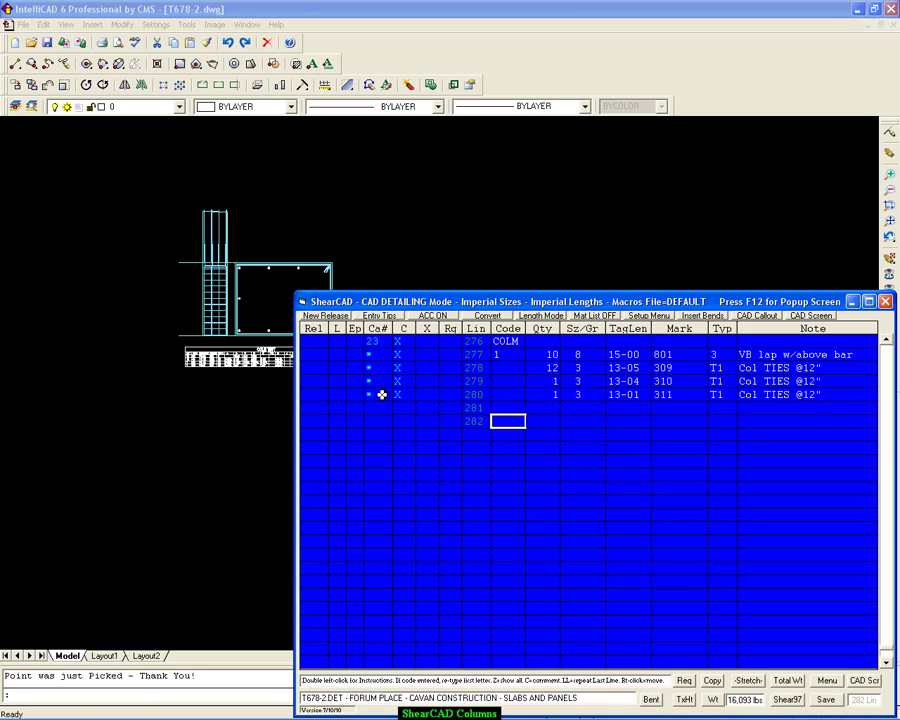
text(C)
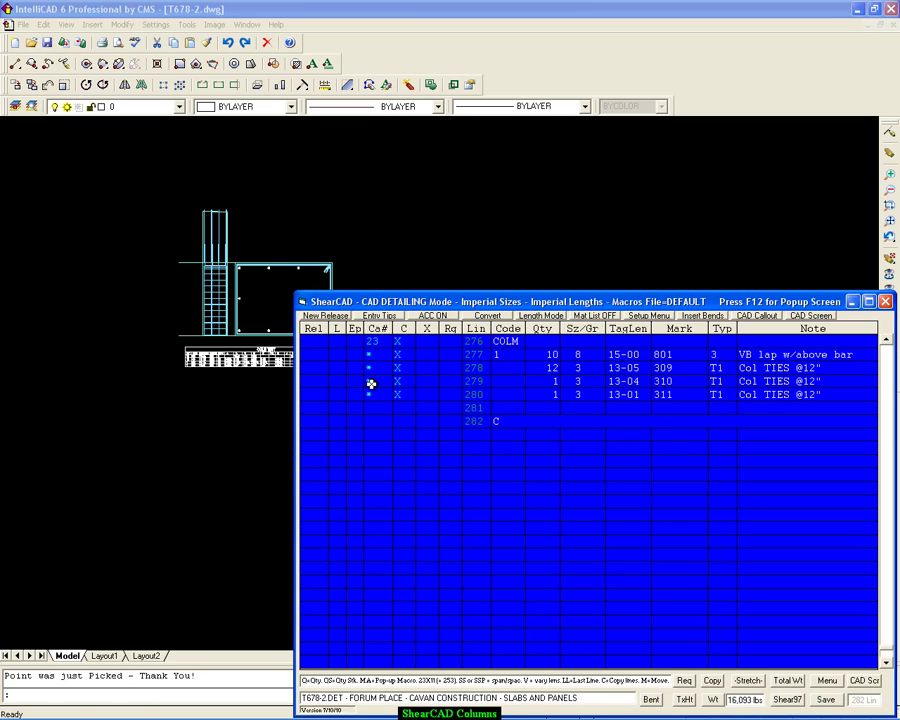
key(Return)
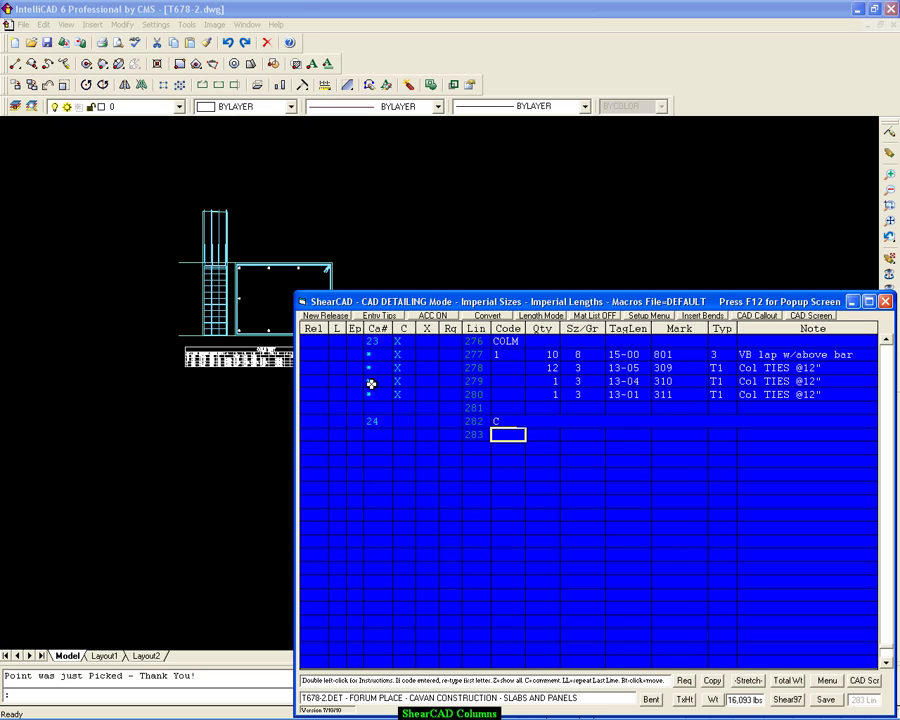
key(Return)
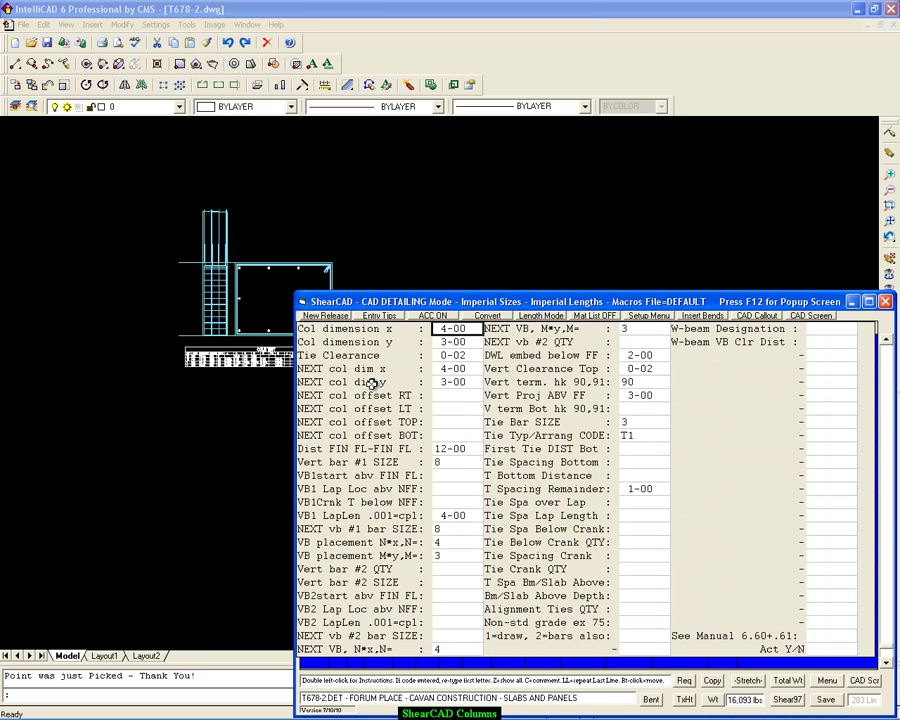
- Set the next column's dimensions to 3-00 in x and 2-00 in y
key(Return)
key(Return)
key(Return)
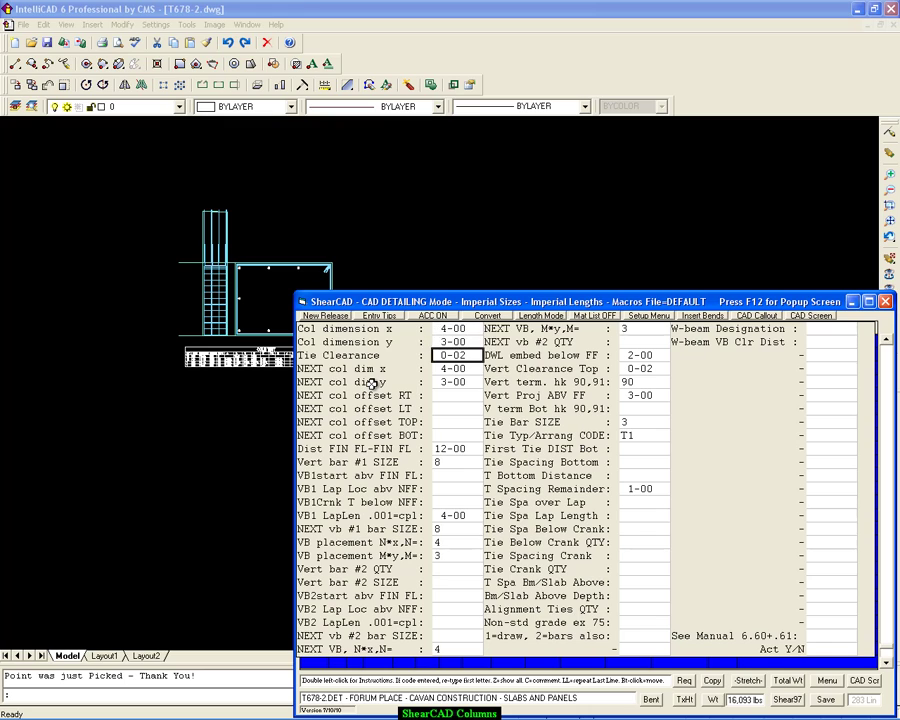
text(3)
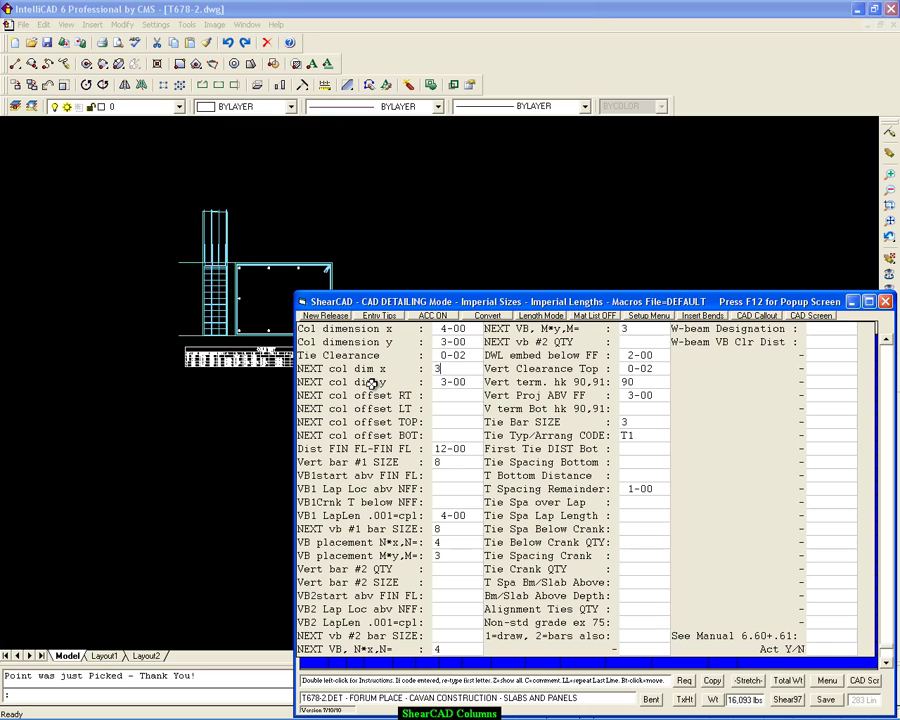
key(Return)
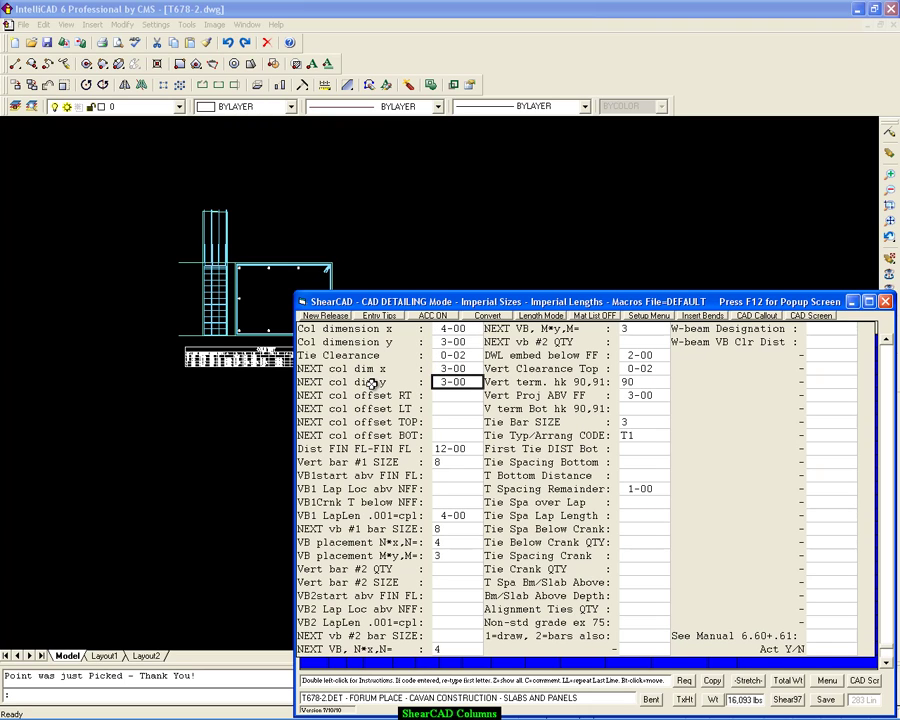
text(2)
key(Return)
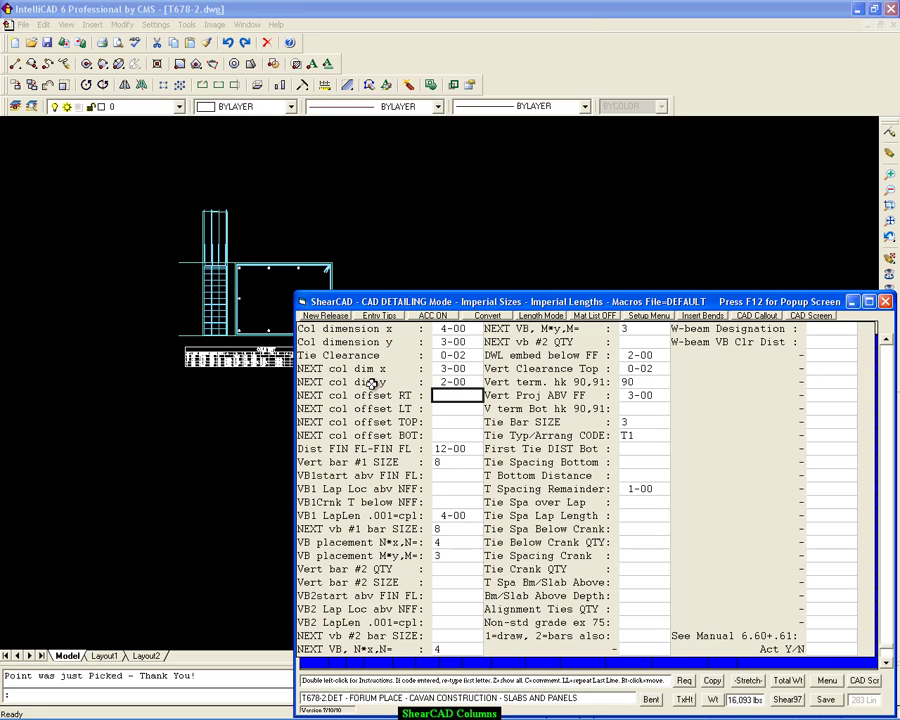
- Set the next column's RT and TOP offsets to 0-06 each
key(Return)
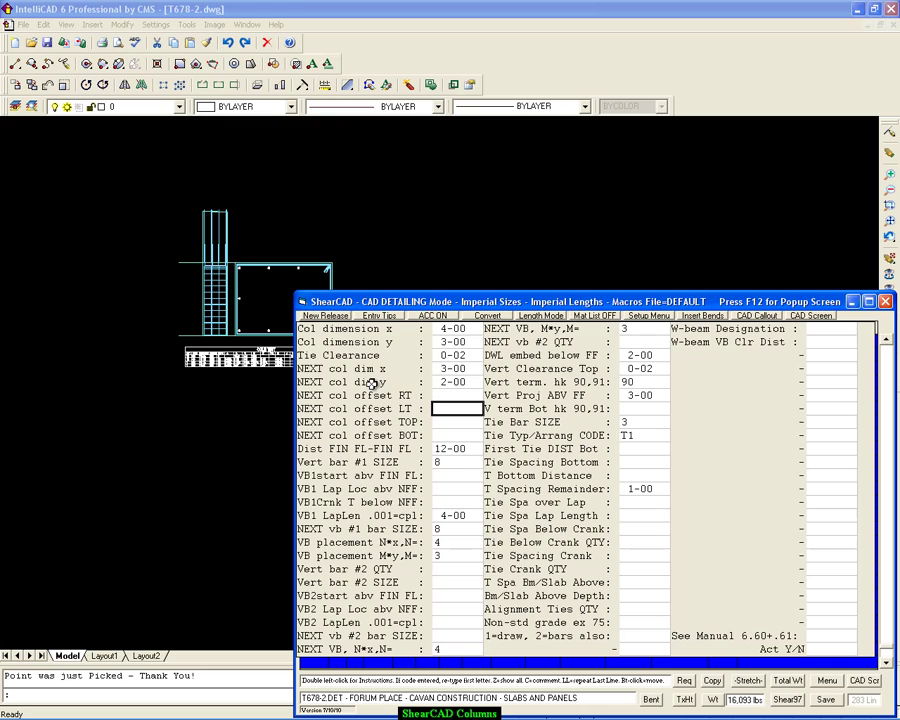
key(Up)
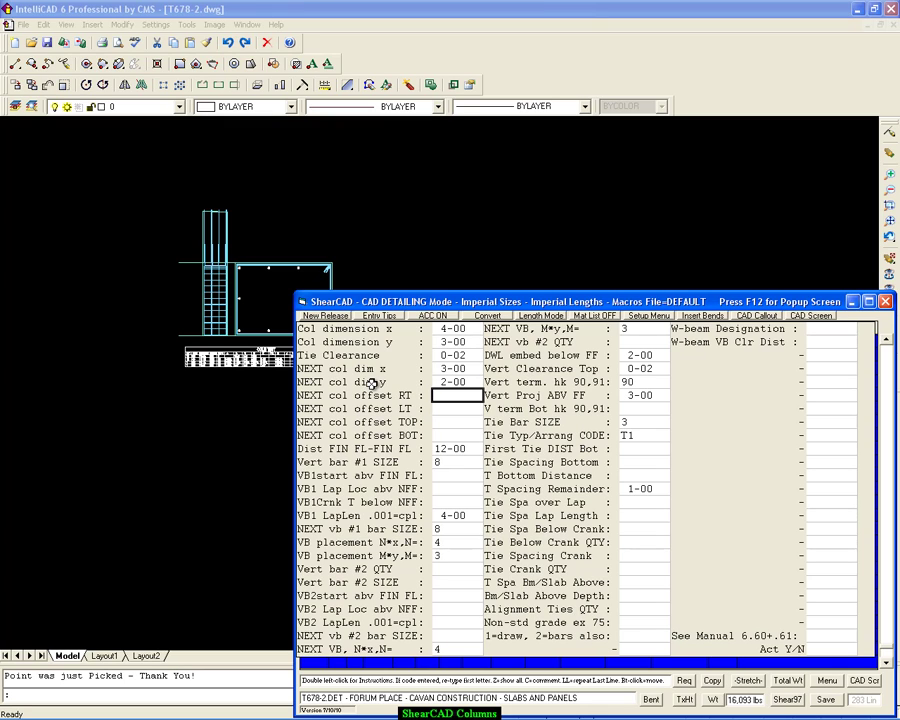
text(-06)
key(Return)
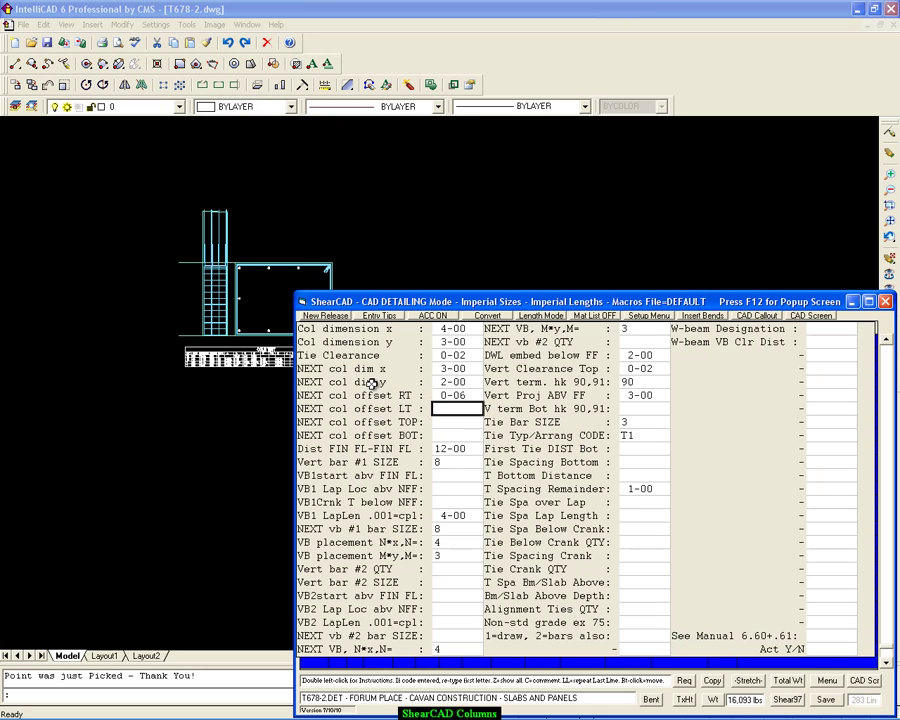
key(Return)
text(-0)
text(6)
key(Return)
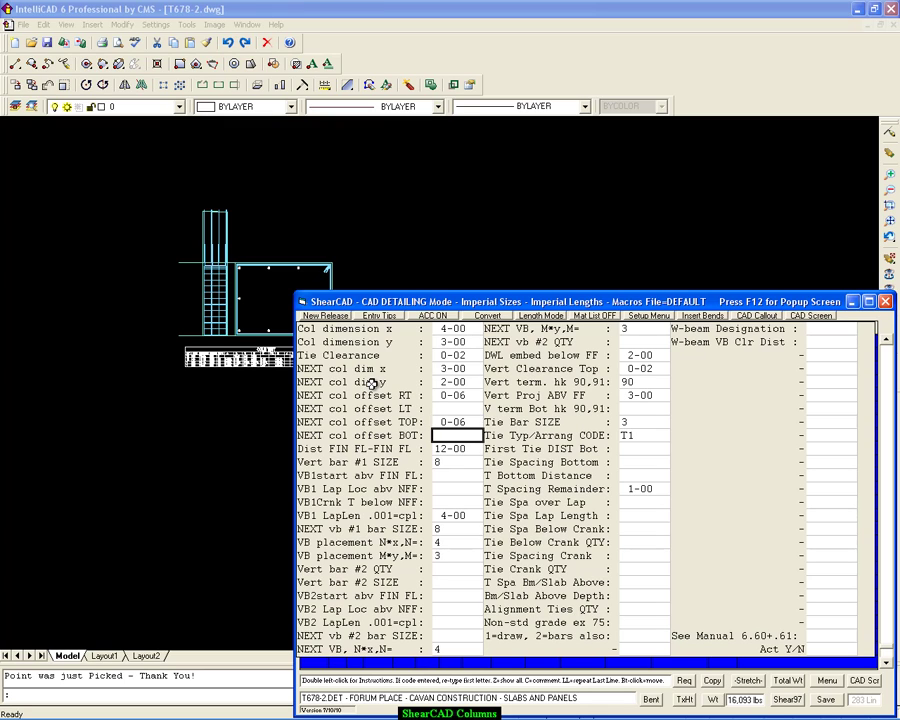
- Keep the remaining column values and set the draw option to 2 so that the bars are also drawn
key(Return)
key(Return)
key(Return)
key(Return)
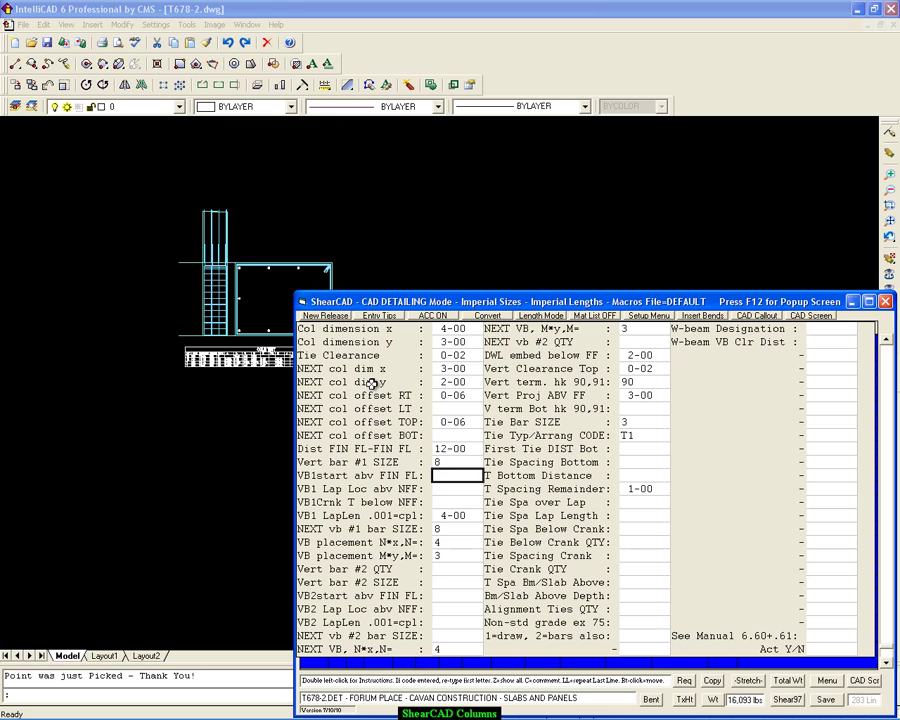
key(Return)
key(Return)
key(Return)
key(Return)
key(Return)
key(Return)
key(Return)
key(Return)
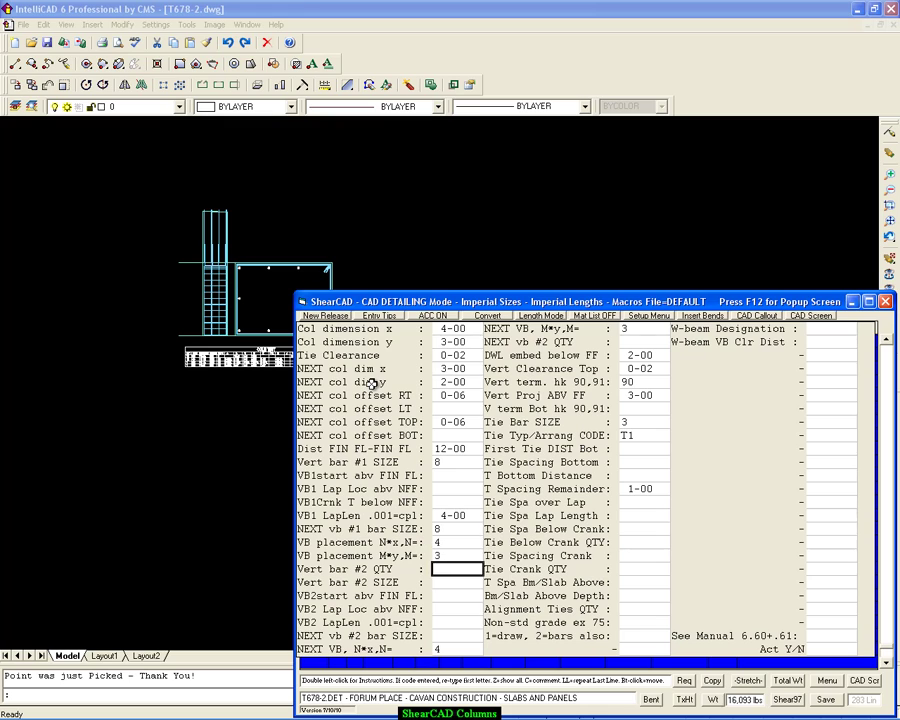
key(Return)
key(Return)
key(Return)
key(Return)
key(Return)
key(Return)
key(Return)
key(Return)
key(Return)
key(Return)
key(Return)
key(Return)
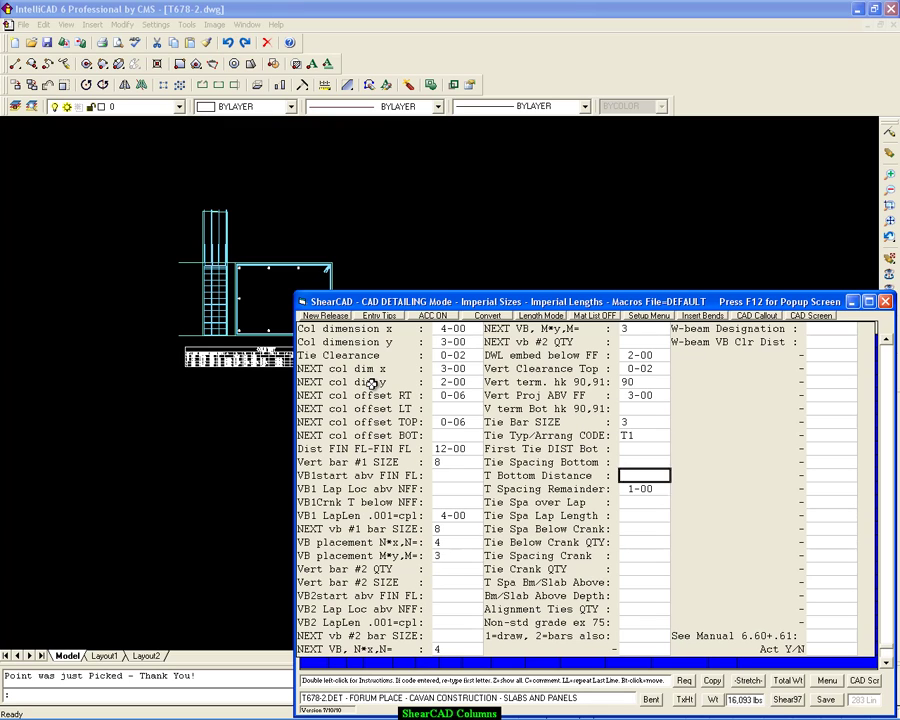
text(2)
key(Return)
key(Return)
key(Return)
key(Return)
key(Return)
key(Return)
key(Return)
key(Return)
key(Return)
key(Return)
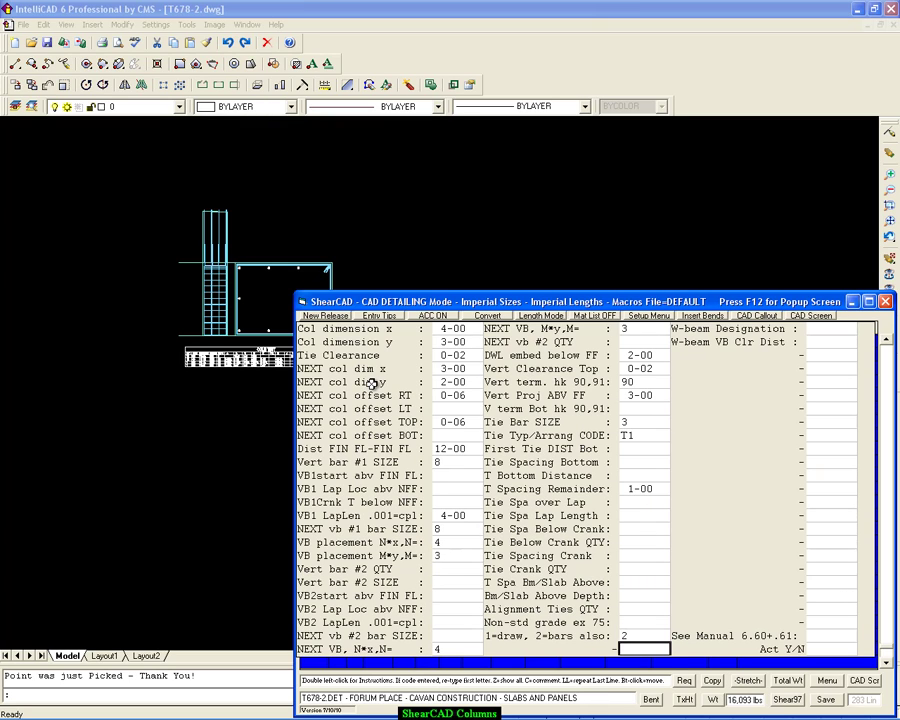
key(Return)
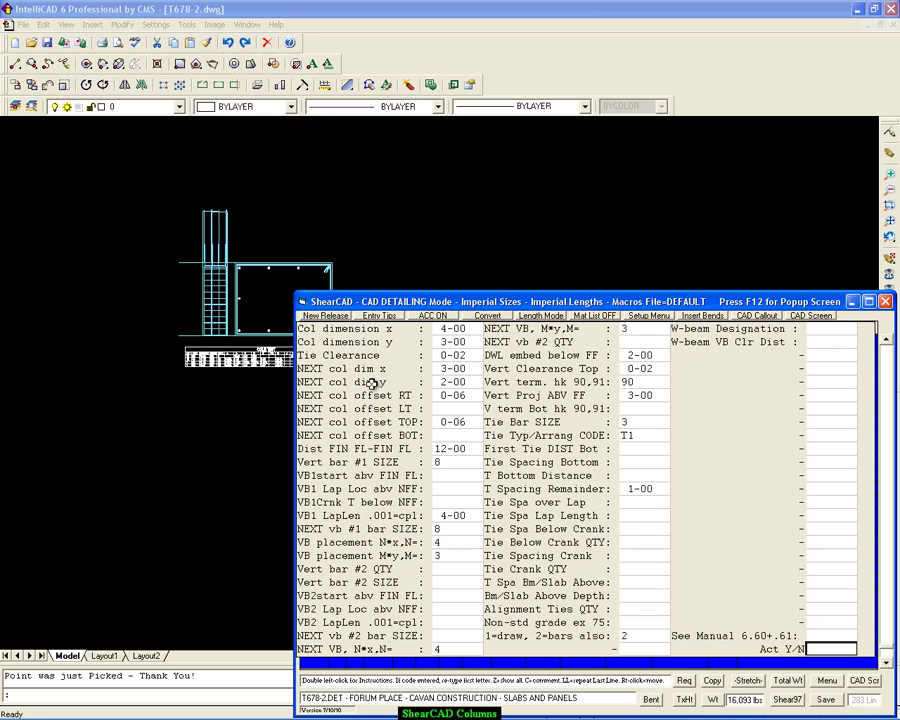
- Generate the column, decline matching pre-existing marks, and place the drawing in IntelliCAD below the COLM TEST schedule
key(Return)
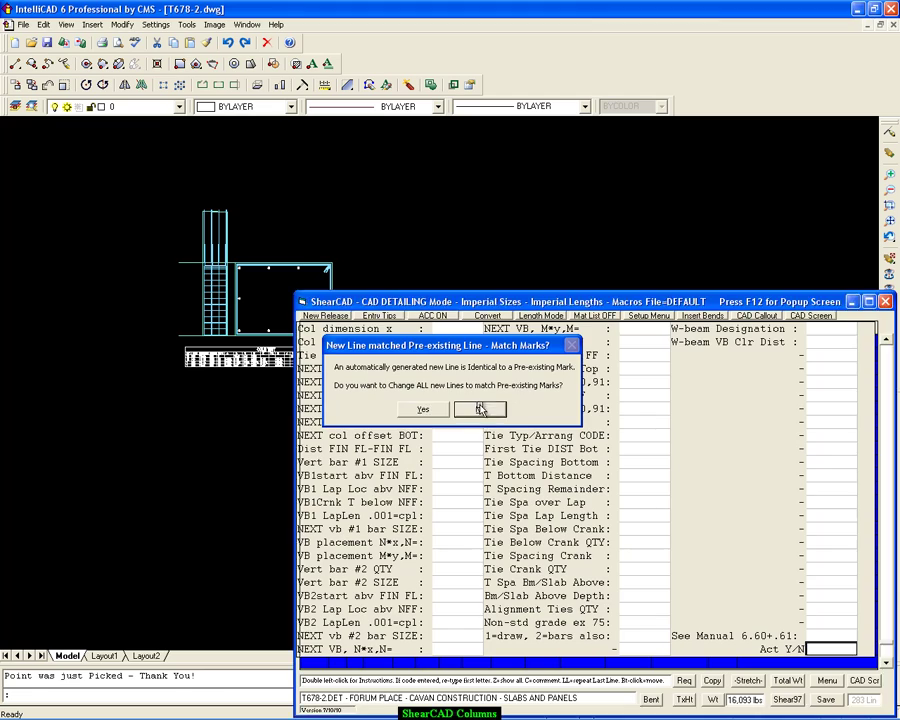
click(467, 408)
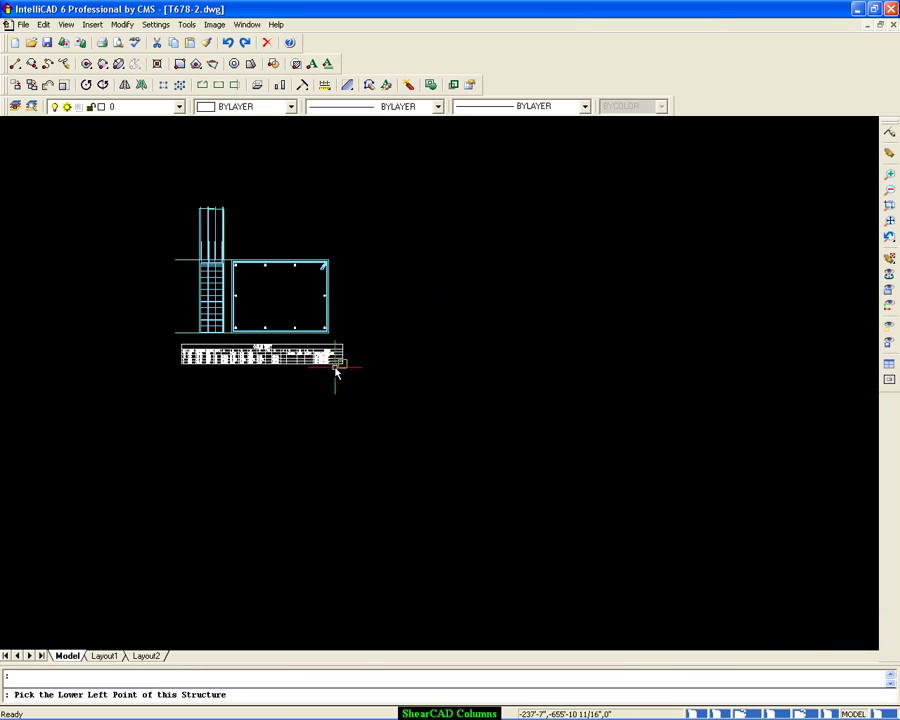
click(181, 544)
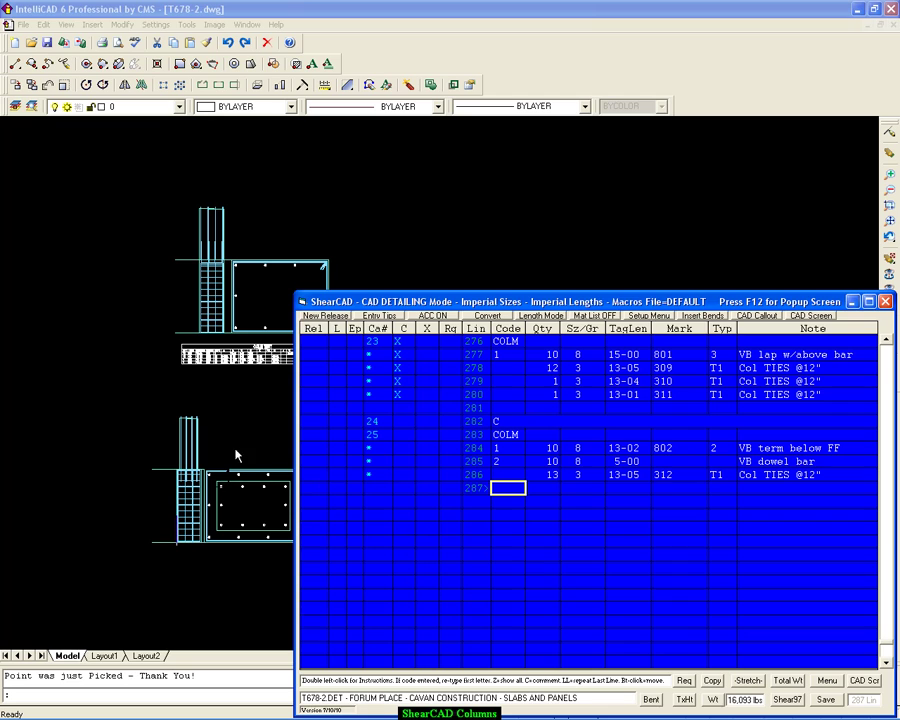
- Examine the new column in IntelliCAD, including the smaller column above, the dowels and the numbered bars in the cross-section
click(218, 424)
key(Escape)
scroll(252, 400, up, 5)
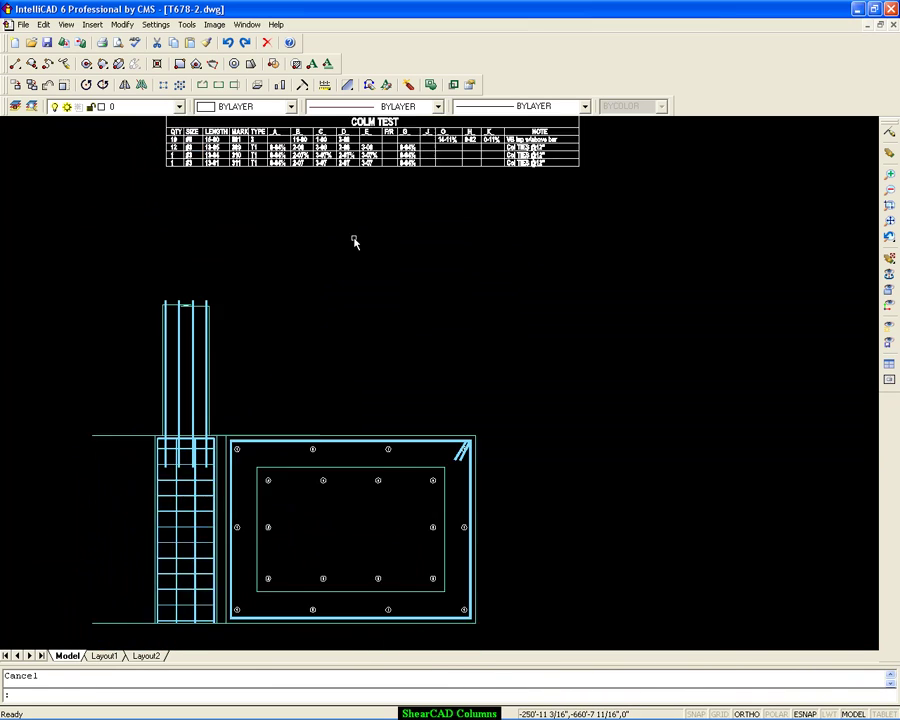
scroll(308, 384, up, 3)
mouse_move(247, 446)
middle_down()
mouse_move(322, 312)
mouse_move(326, 318)
middle_up()
scroll(256, 318, up, 2)
scroll(256, 318, down, 3)
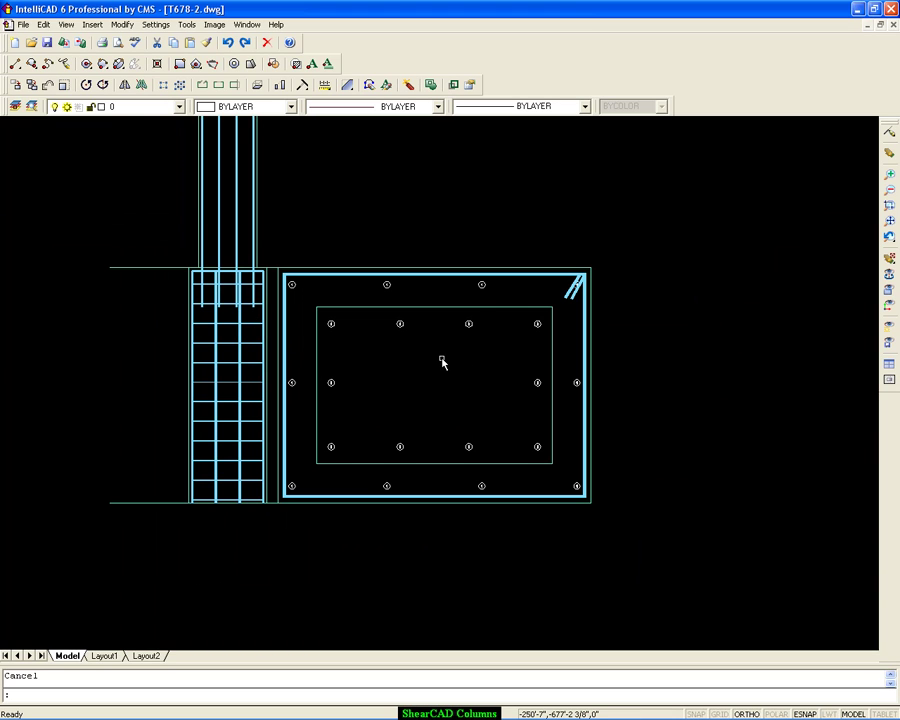
scroll(442, 362, up, 2)
scroll(442, 362, up, 2)
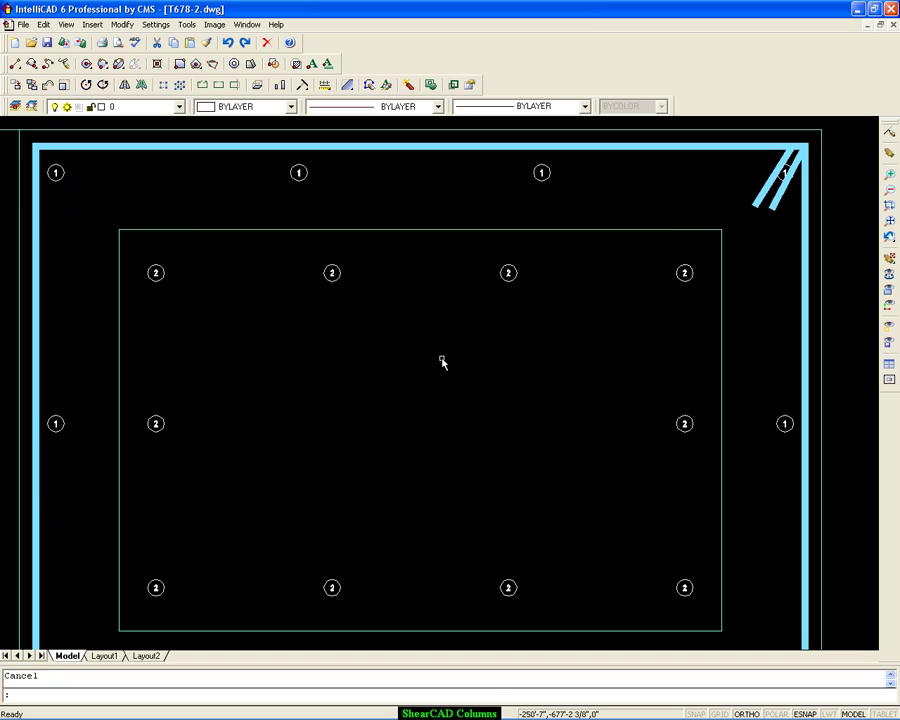
scroll(317, 292, up, 2)
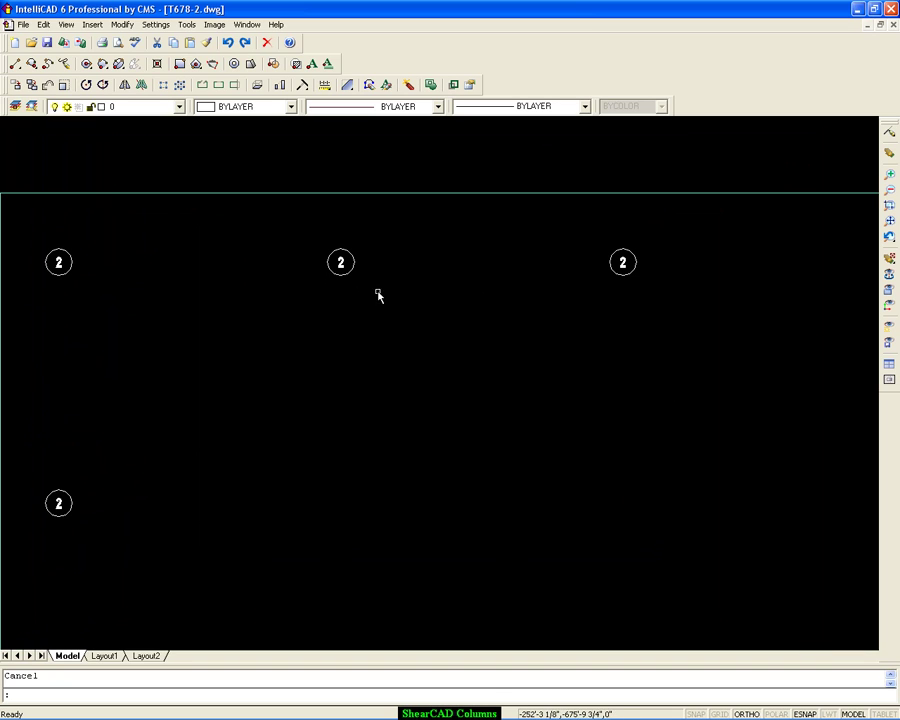
scroll(388, 279, down, 4)
scroll(388, 279, down, 3)
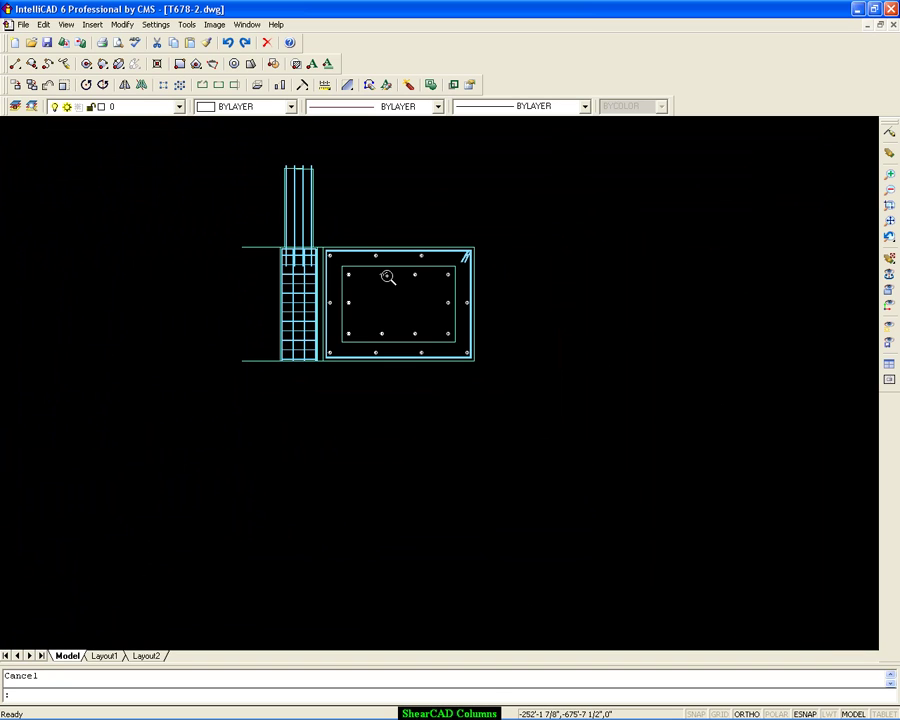
middle_drag(386, 278, 291, 269)
scroll(288, 272, down, 2)
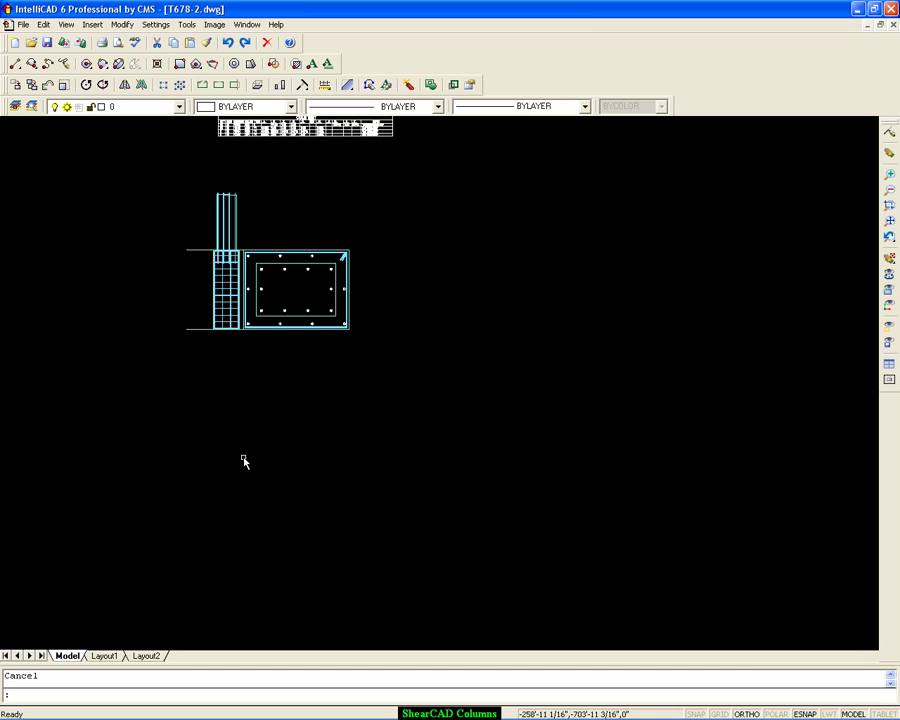
- Switch back to ShearCAD and reopen the column entry on line 283 for revision
click(330, 712)
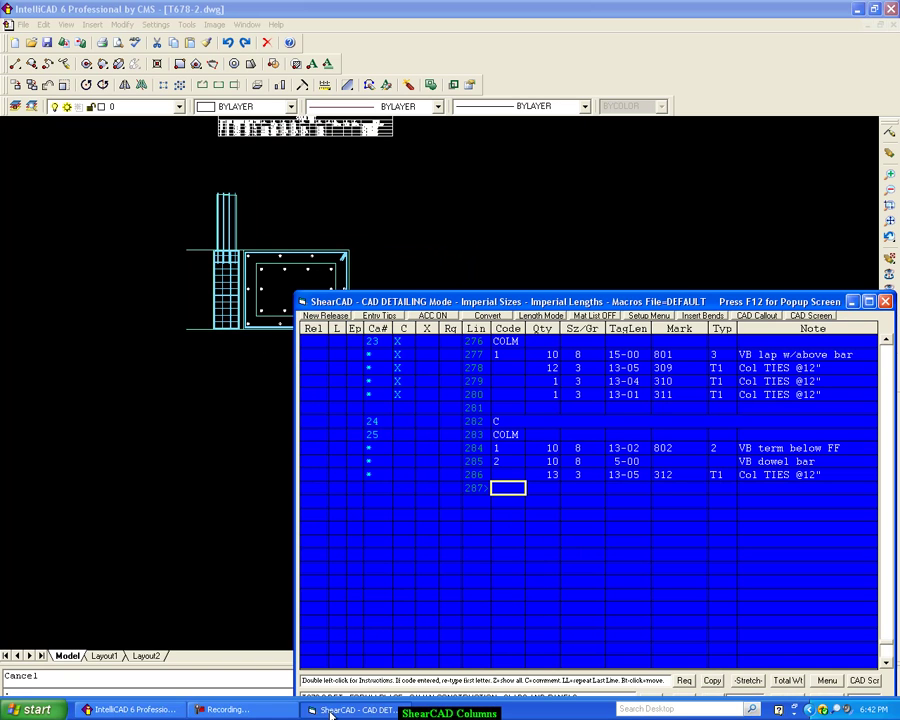
click(500, 435)
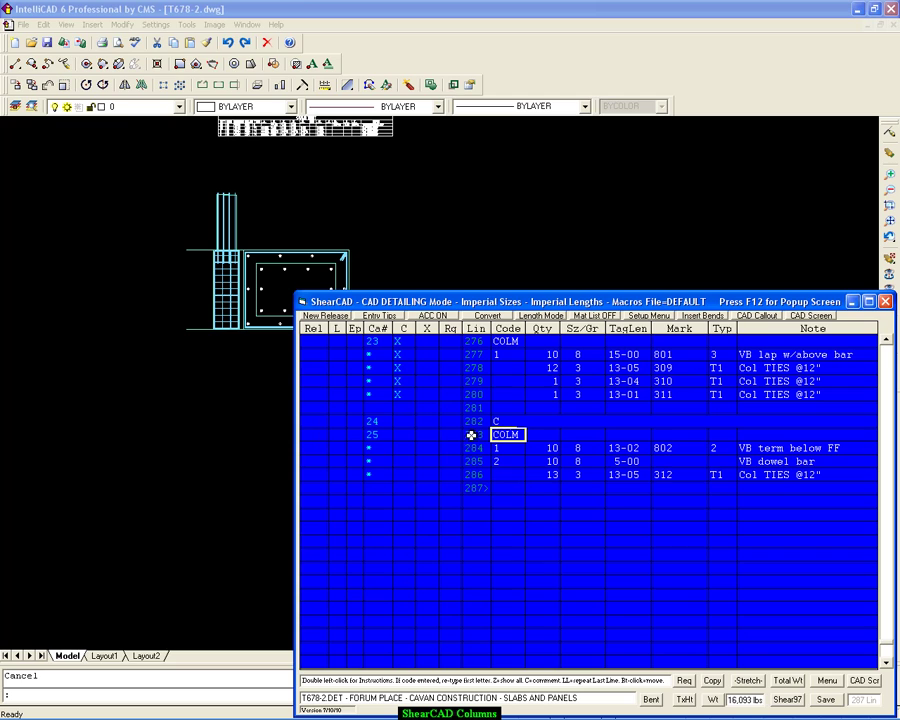
text(C)
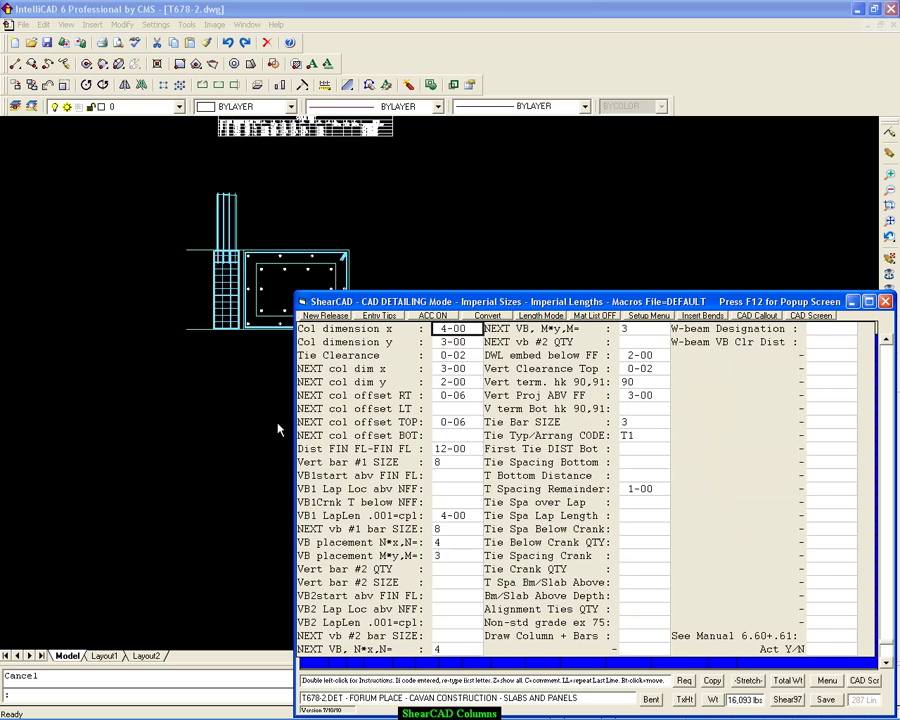
- Set the next column's vertical bar placement N*x to 6
key(Down)
key(Down)
key(Down)
key(Down)
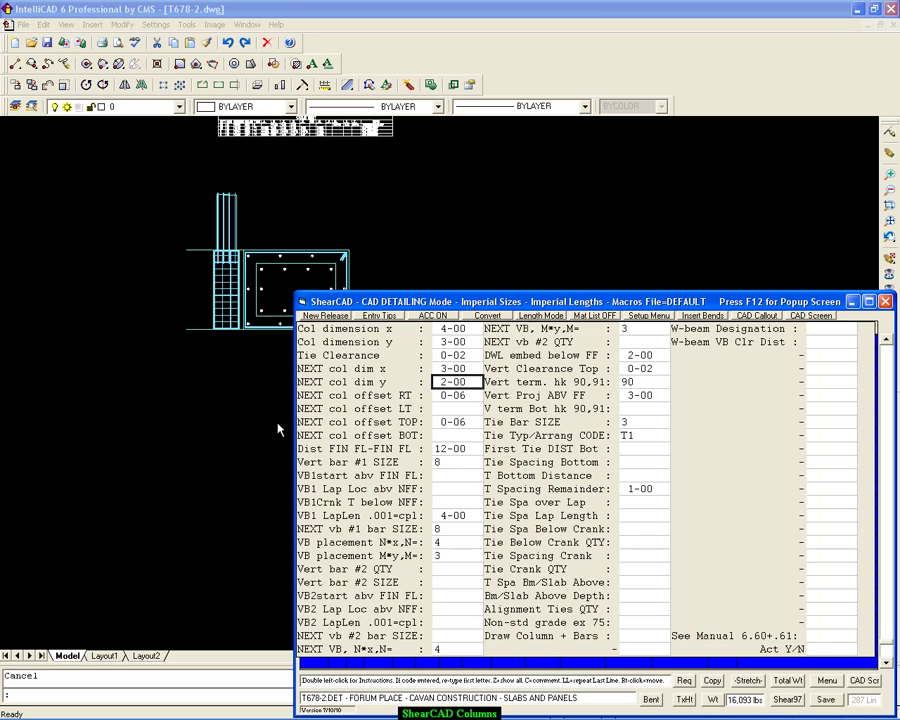
key(Down)
key(Down)
key(Down)
key(Down)
key(Down)
key(Down)
key(Down)
key(Down)
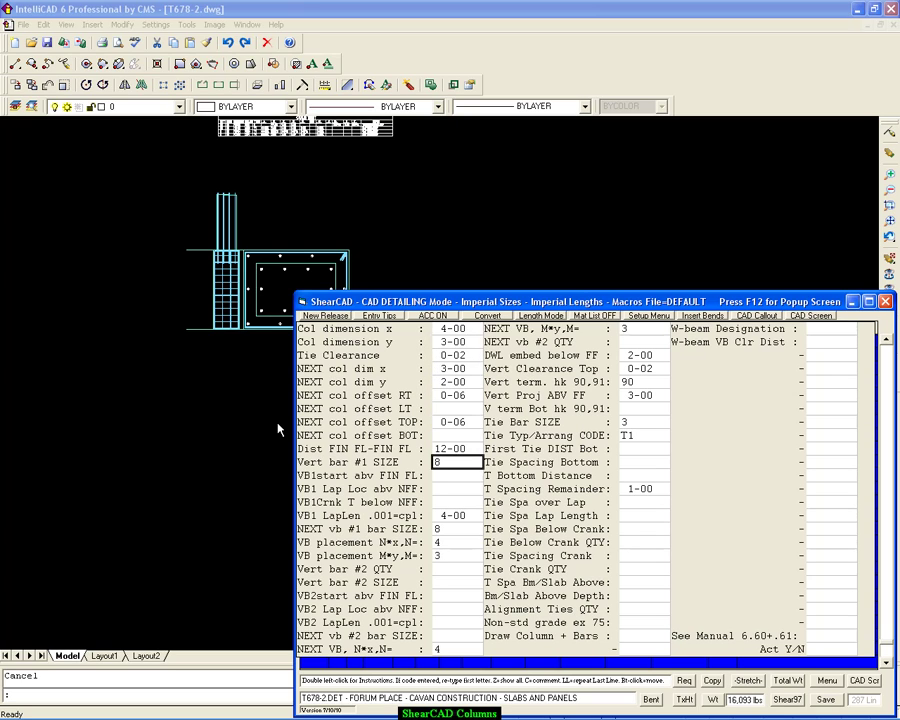
key(Down)
key(Down)
key(Down)
key(Down)
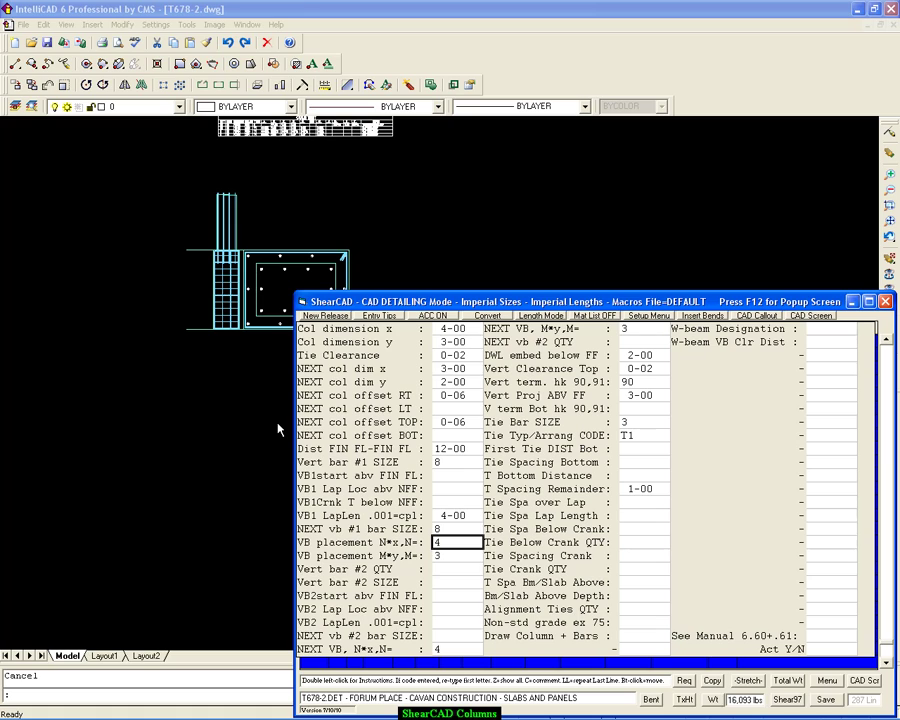
key(Down)
key(Down)
key(Down)
key(Down)
key(Down)
key(Down)
key(Down)
key(Down)
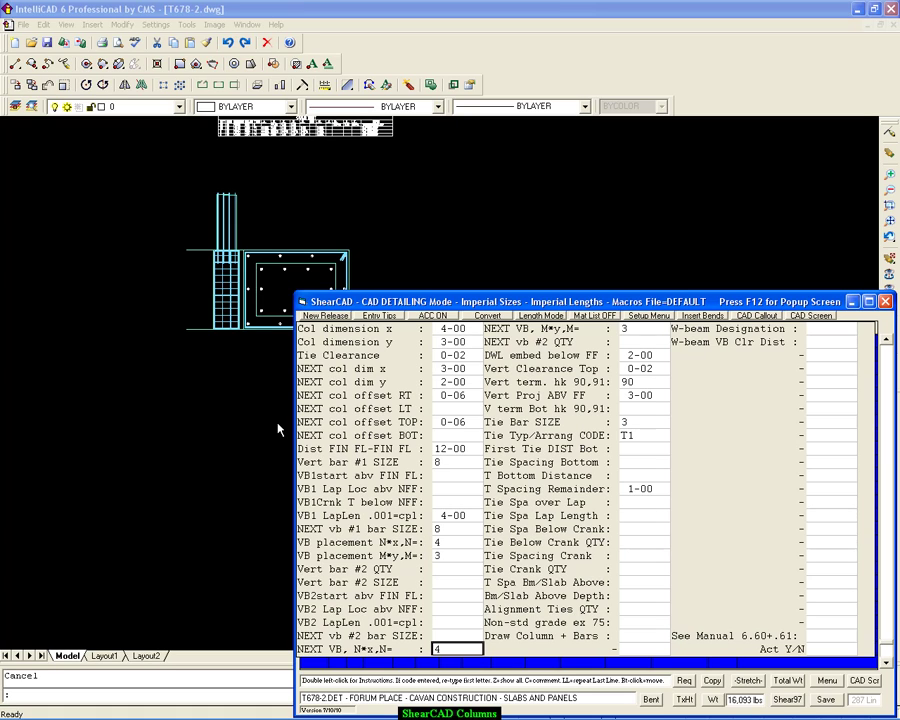
text(6)
key(Return)
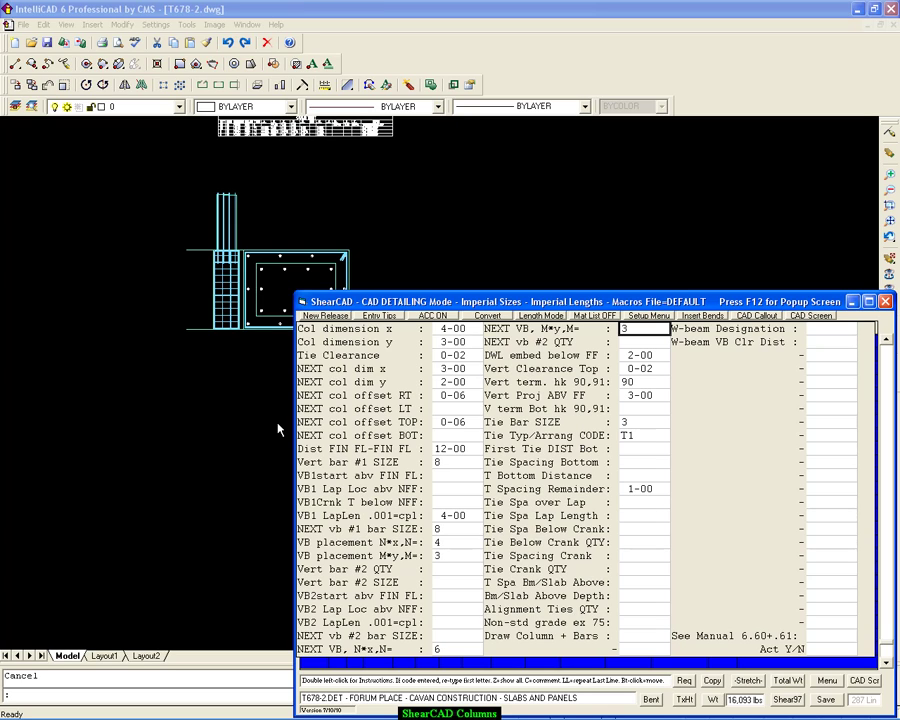
- Accept the remaining column values and regenerate the column with the revised bar placement, declining to match pre-existing marks
key(Down)
key(Down)
key(Down)
key(Down)
key(Down)
key(Down)
key(Down)
key(Down)
key(Down)
key(Down)
key(Down)
key(Down)
key(Down)
key(Down)
key(Down)
key(Down)
key(Down)
key(Down)
key(Down)
key(Down)
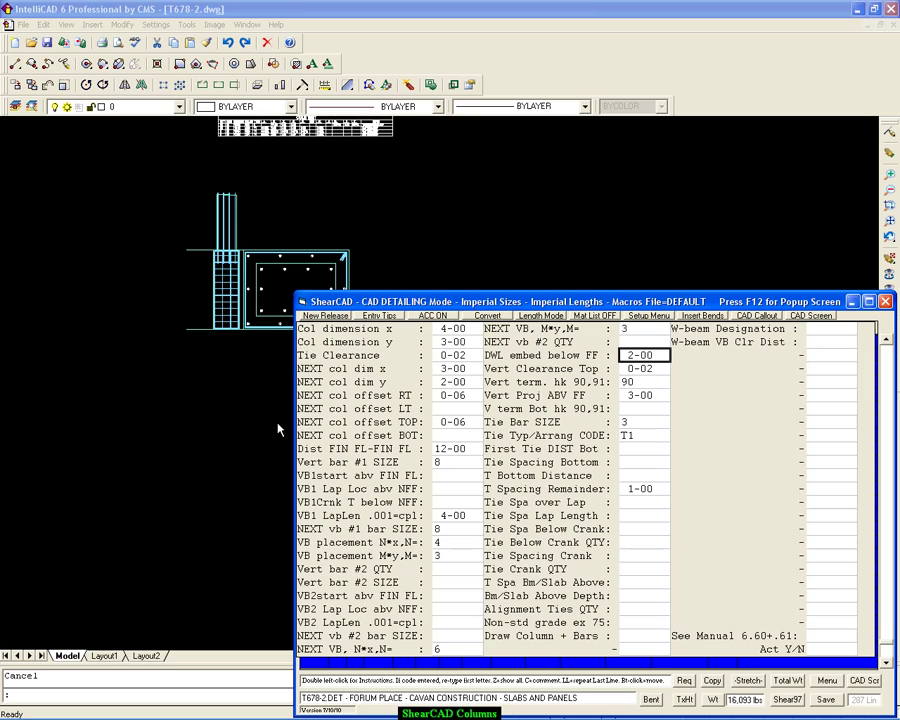
key(Down)
key(Down)
key(Down)
key(Down)
key(Down)
key(Down)
key(Down)
key(Down)
key(Down)
key(Down)
key(Down)
key(Down)
key(Down)
key(Down)
key(Down)
key(Down)
key(Down)
key(Down)
key(Down)
key(Down)
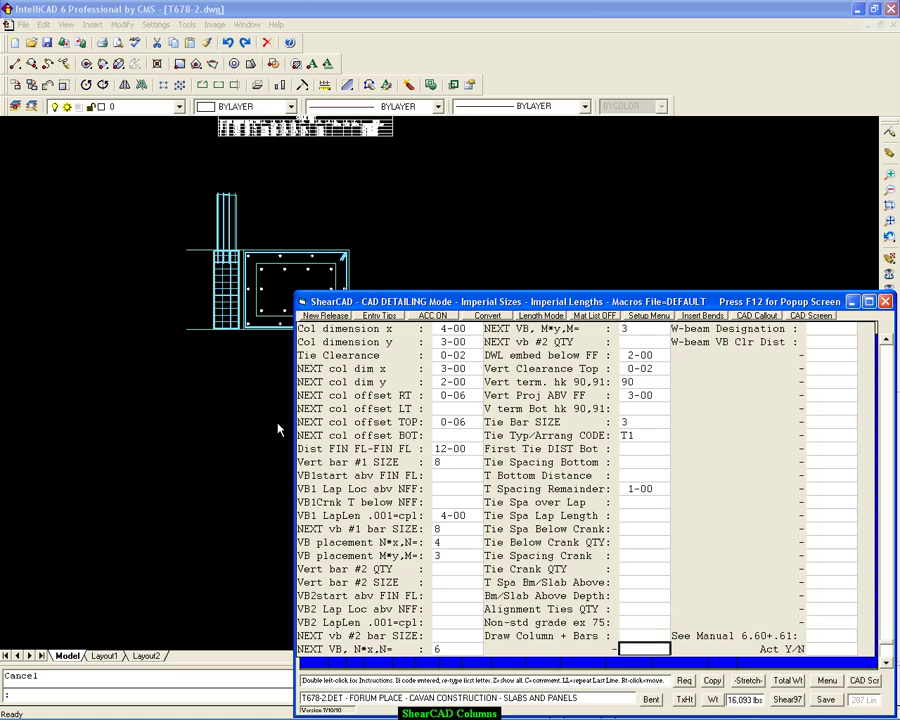
key(Down)
key(Down)
key(Down)
key(Down)
key(Down)
key(Down)
key(Down)
key(Down)
key(Down)
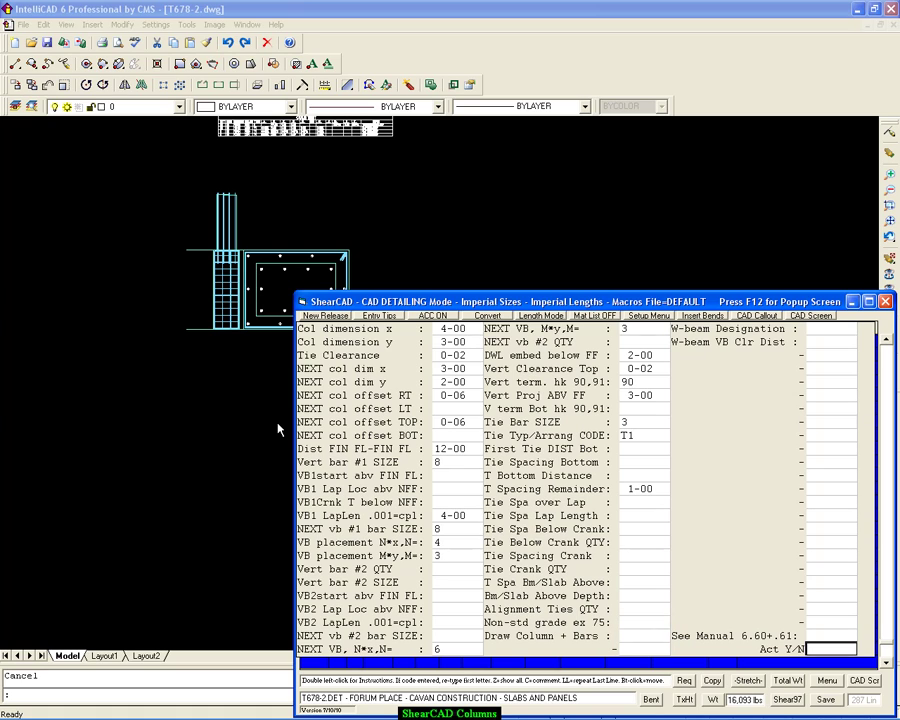
key(Return)
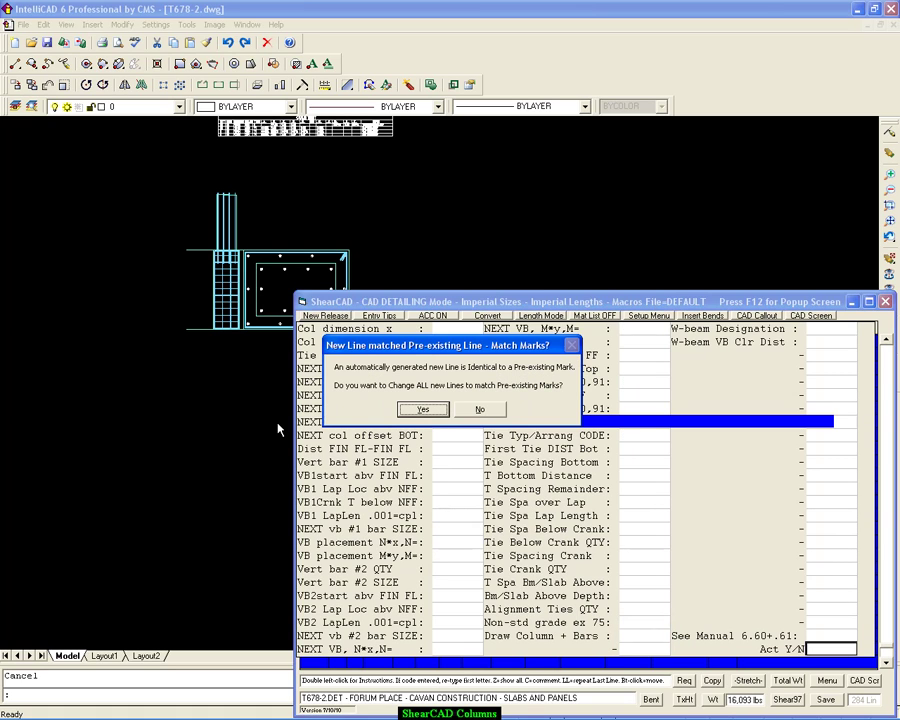
key(Return)
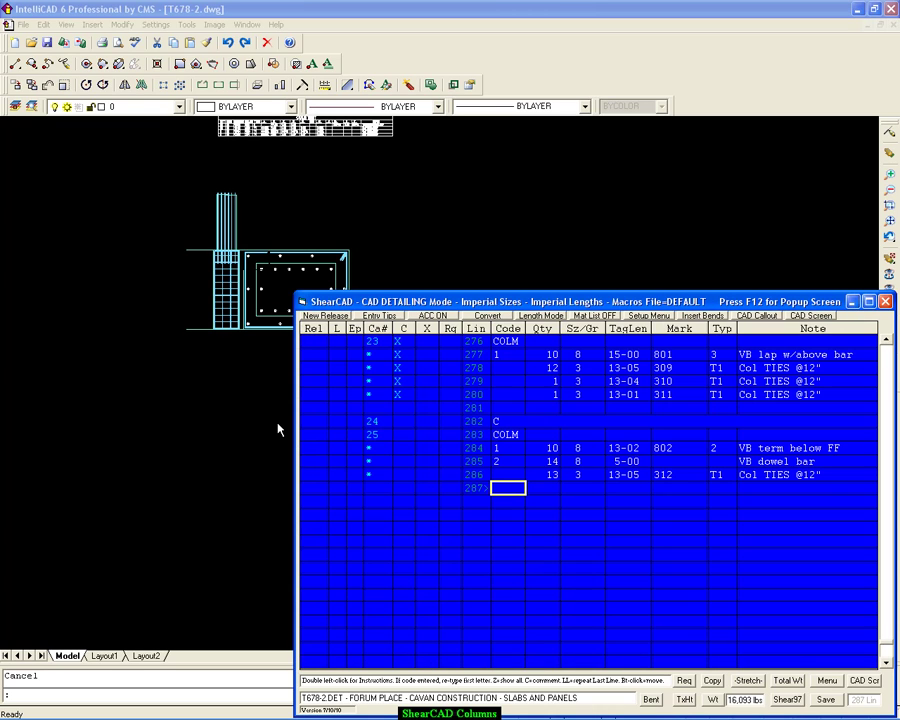
- Switch to IntelliCAD and examine the regenerated column's numbered bars in the cross-section and the smaller column above
scroll(244, 318, up, 4)
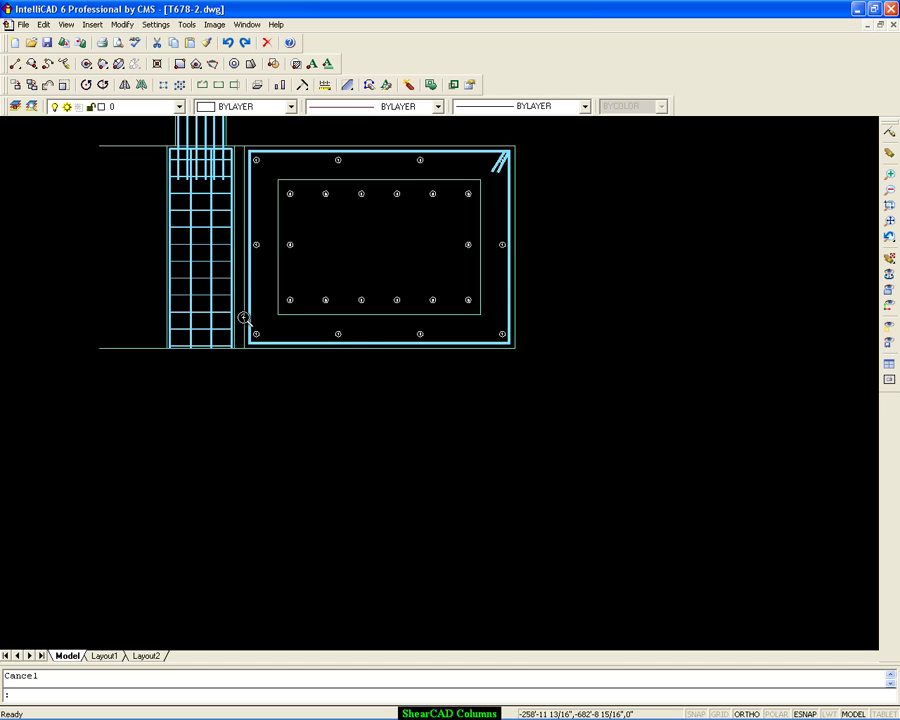
scroll(246, 316, down, 2)
scroll(250, 300, down, 3)
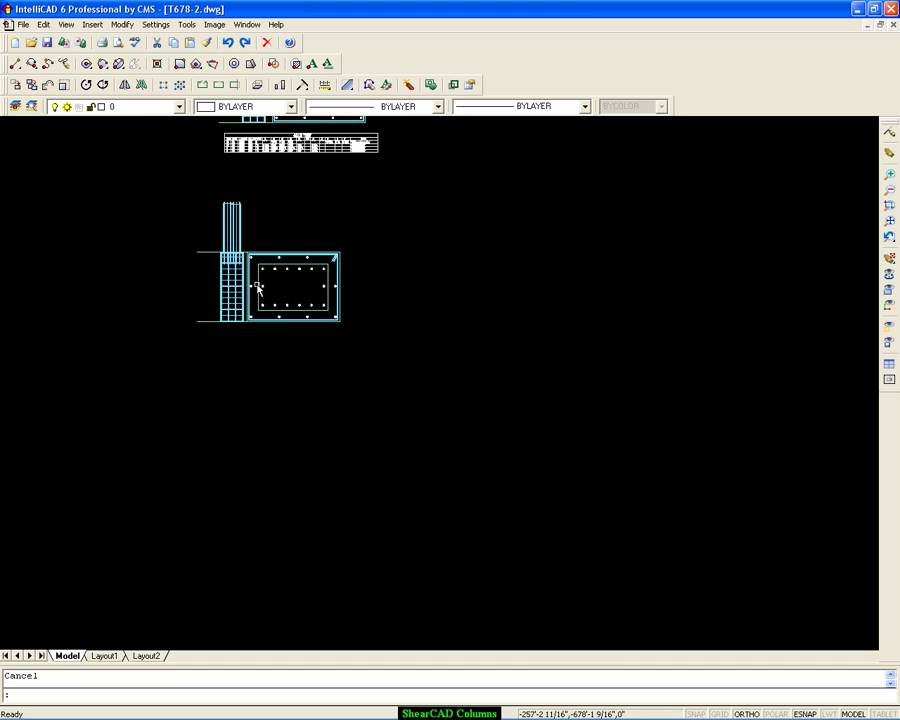
middle_drag(258, 286, 144, 370)
scroll(171, 368, up, 5)
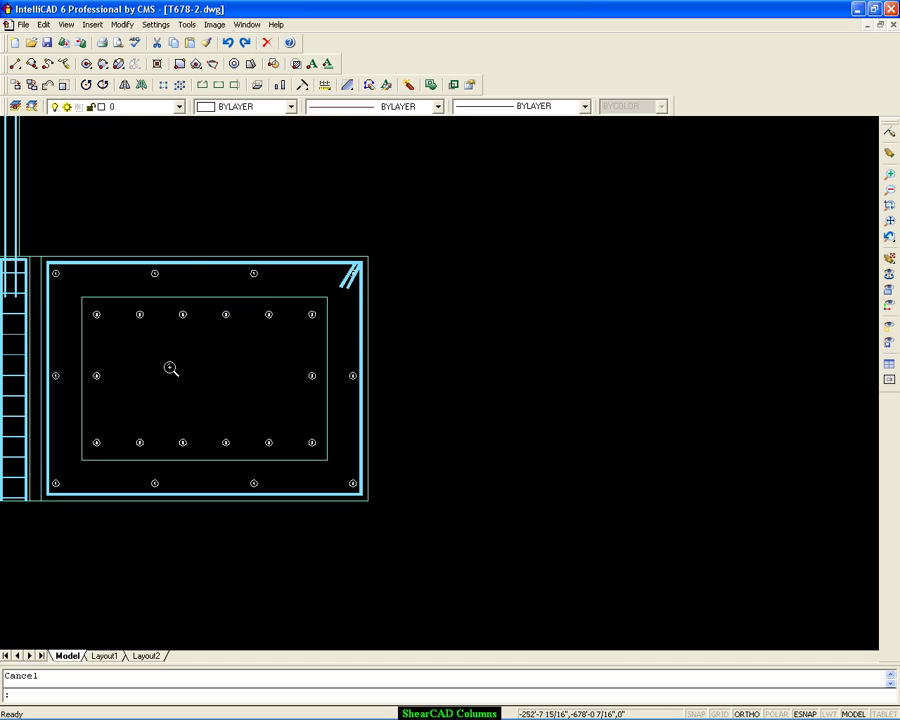
scroll(171, 368, down, 4)
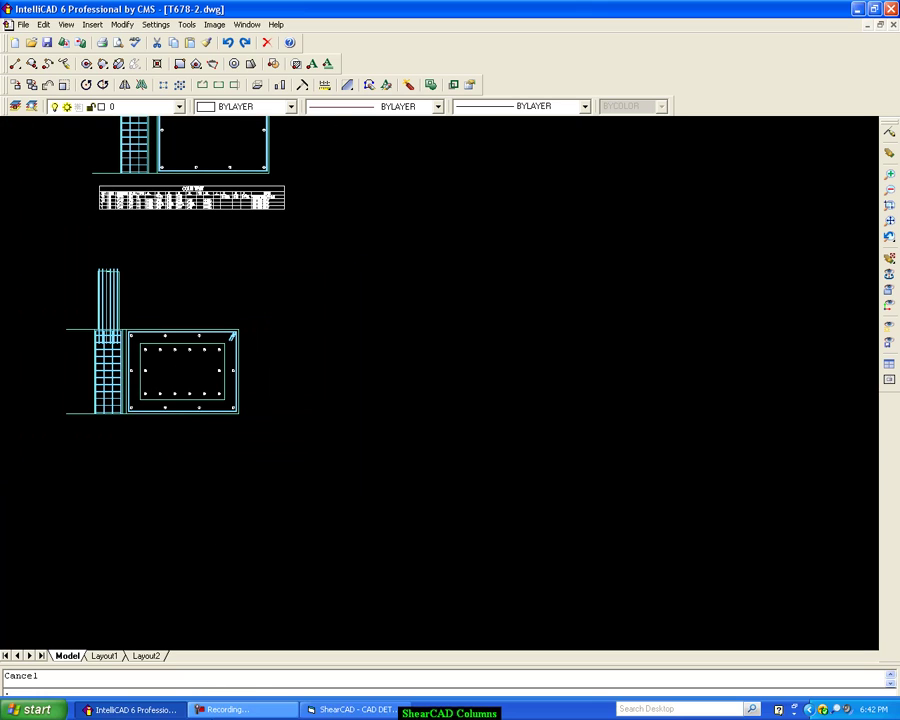
- Switch to ShearCAD, reopen the column entry on line 283 to review its vertical bar size and placement values, and leave it unchanged
click(325, 709)
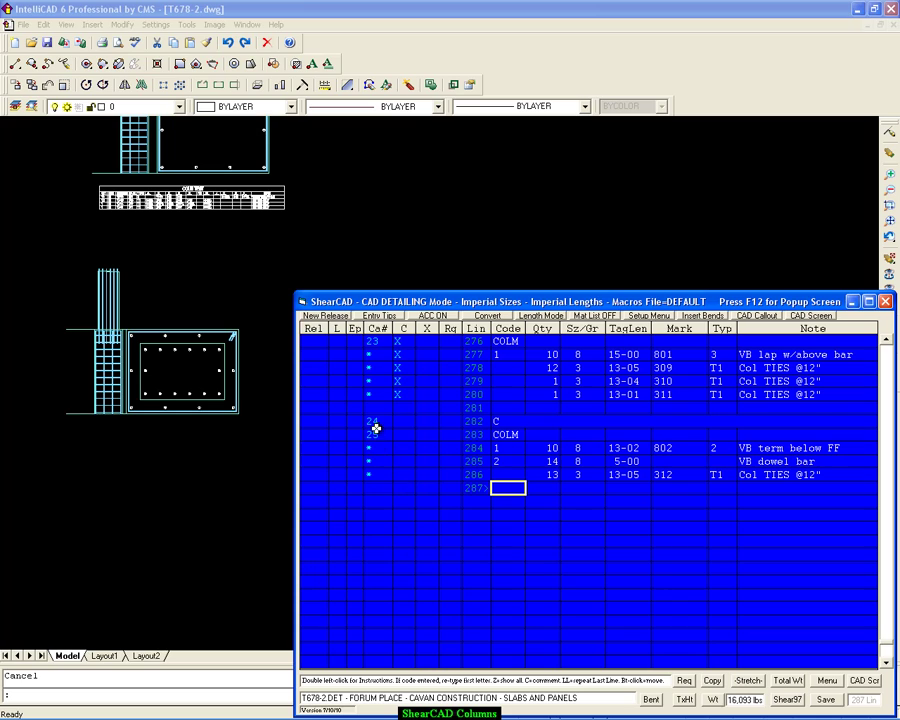
double_click(506, 434)
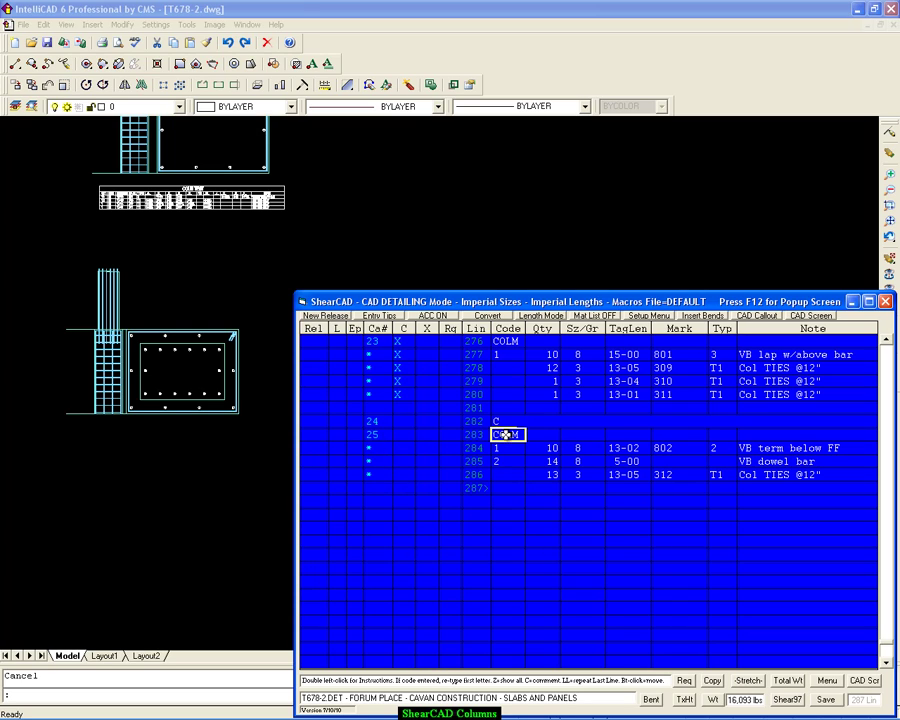
key(Return)
key(Return)
key(Return)
key(Return)
key(Return)
key(Return)
key(Return)
key(Return)
key(Return)
key(Return)
key(Return)
key(Return)
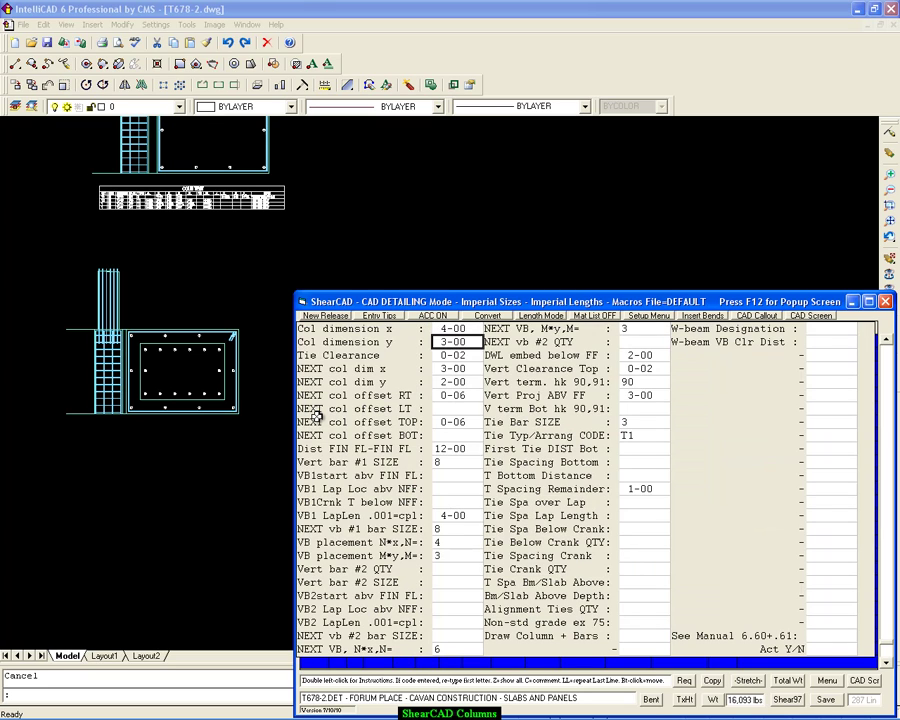
key(Return)
key(Return)
key(Return)
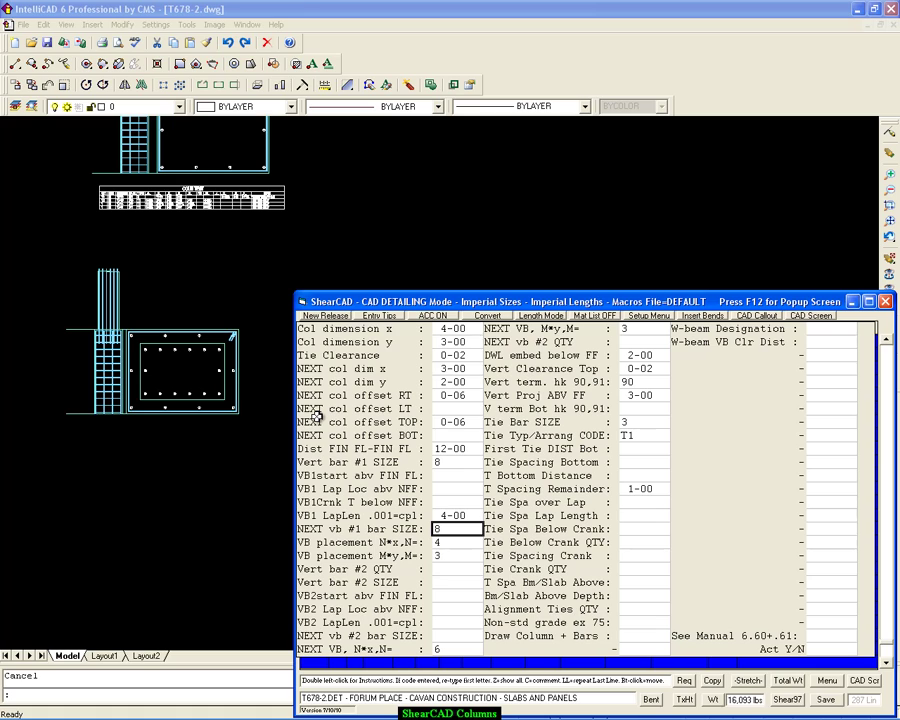
key(Return)
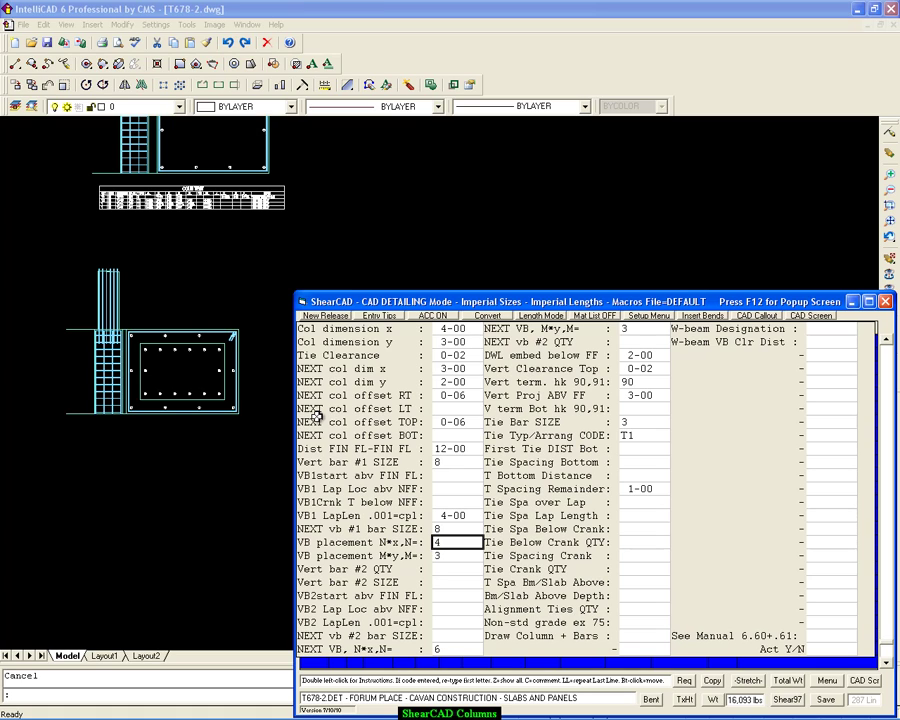
key(Return)
key(Return)
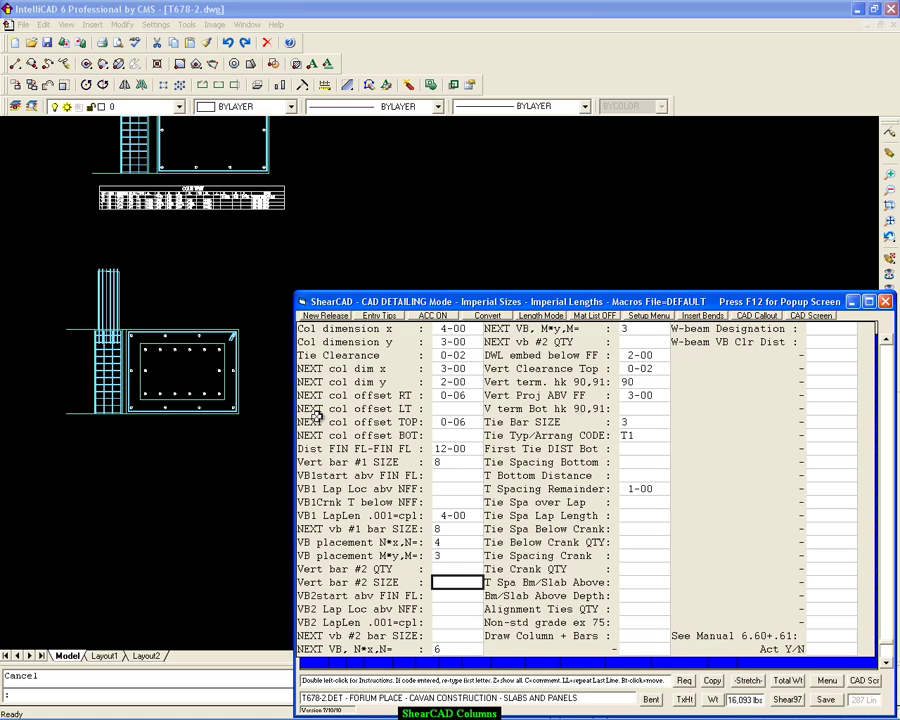
key(Return)
click(455, 663)
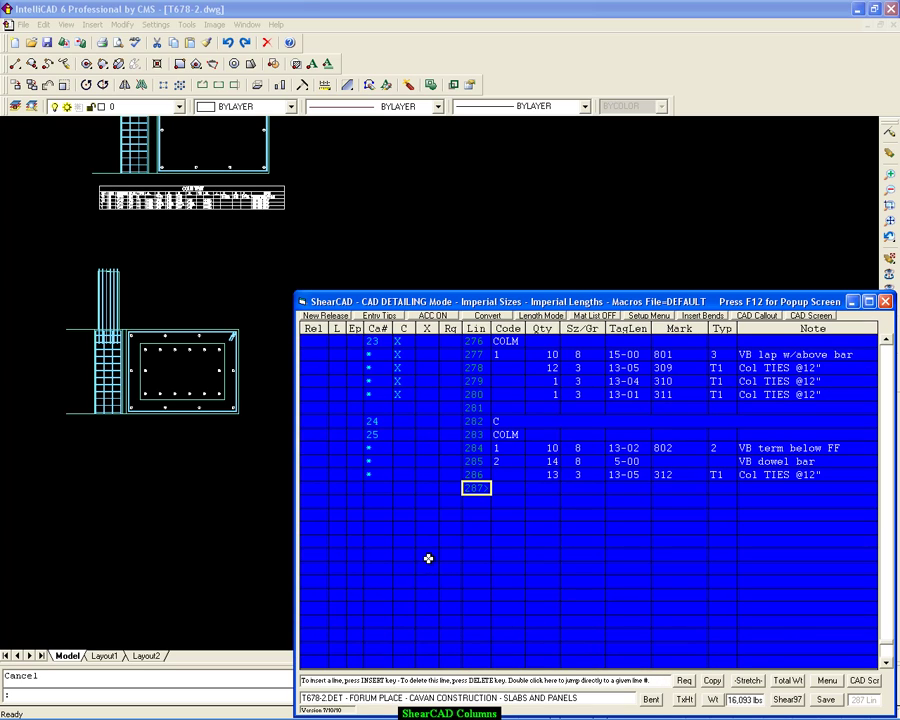
- Switch to IntelliCAD and inspect how the dowels lap into the lower column, then the whole elevation and cross-section
click(207, 462)
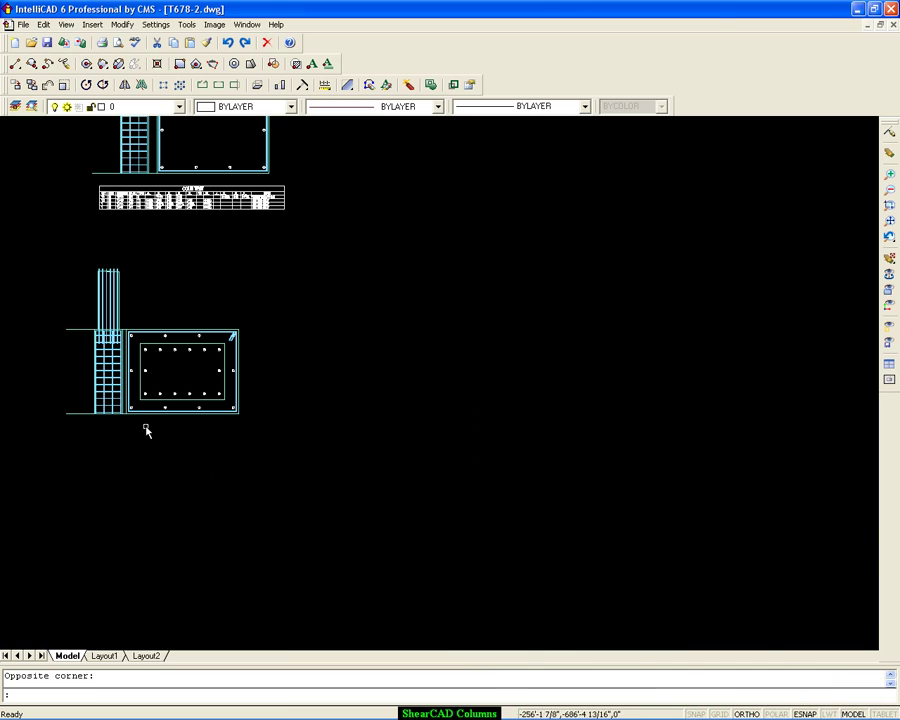
key(Escape)
scroll(144, 424, up, 5)
scroll(181, 348, up, 6)
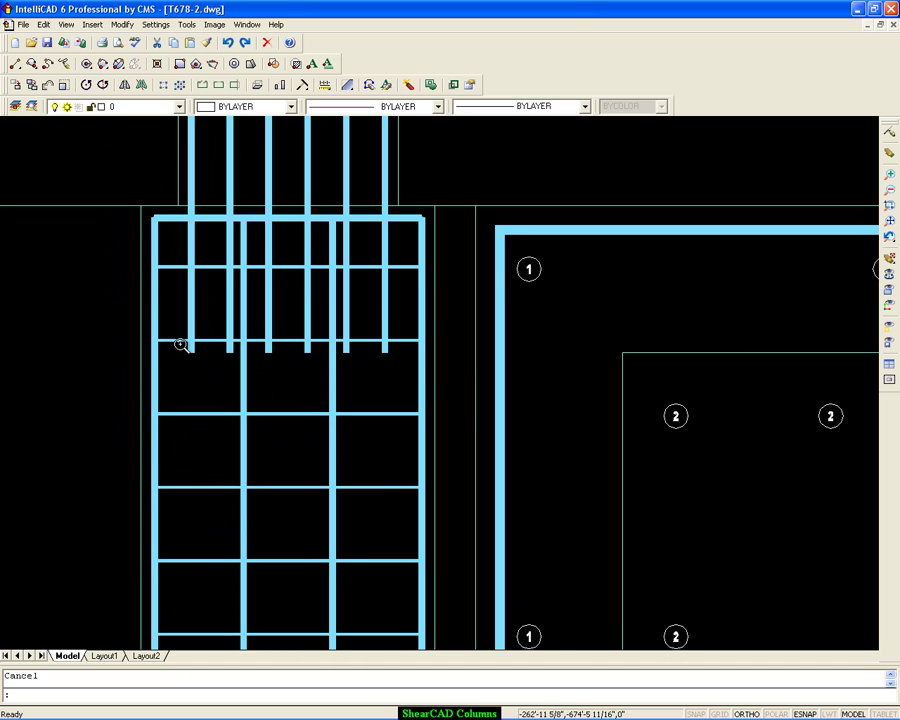
scroll(183, 347, down, 2)
scroll(183, 347, down, 2)
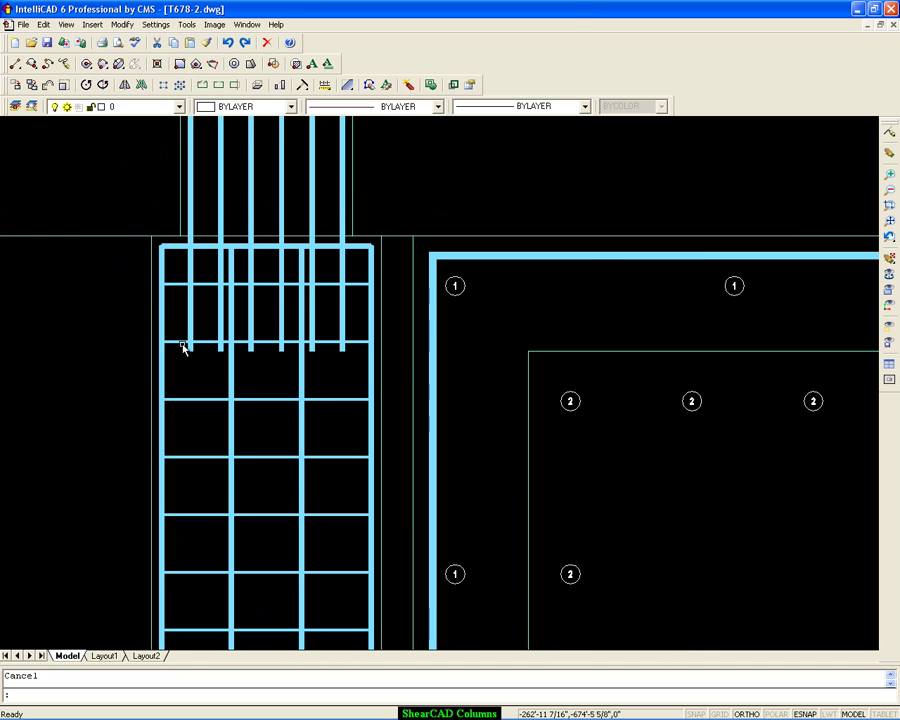
middle_drag(263, 297, 187, 382)
scroll(188, 378, down, 2)
scroll(188, 378, down, 2)
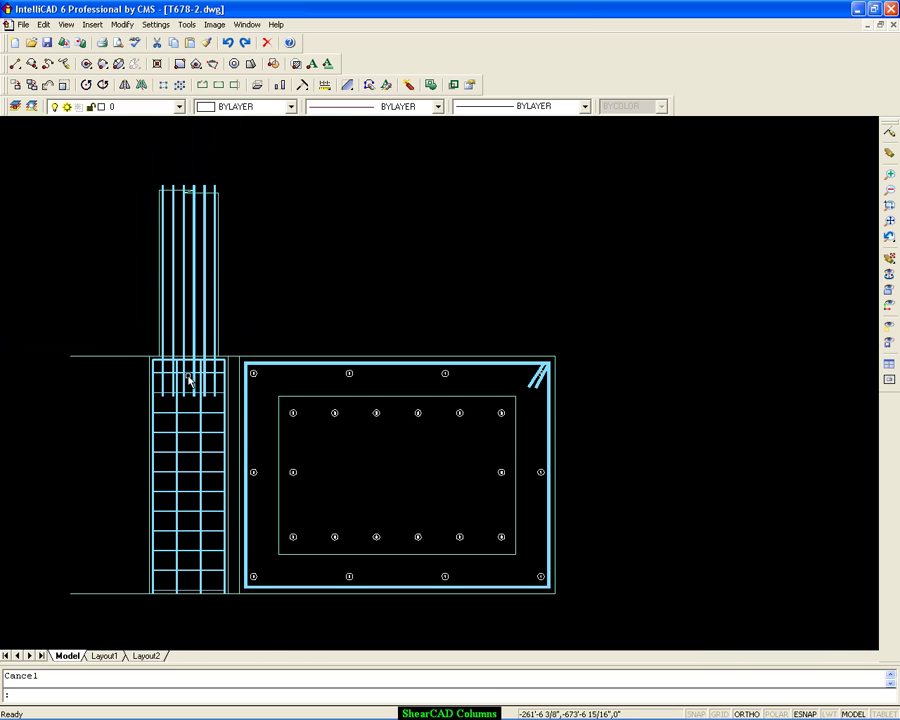
scroll(188, 380, down, 1)
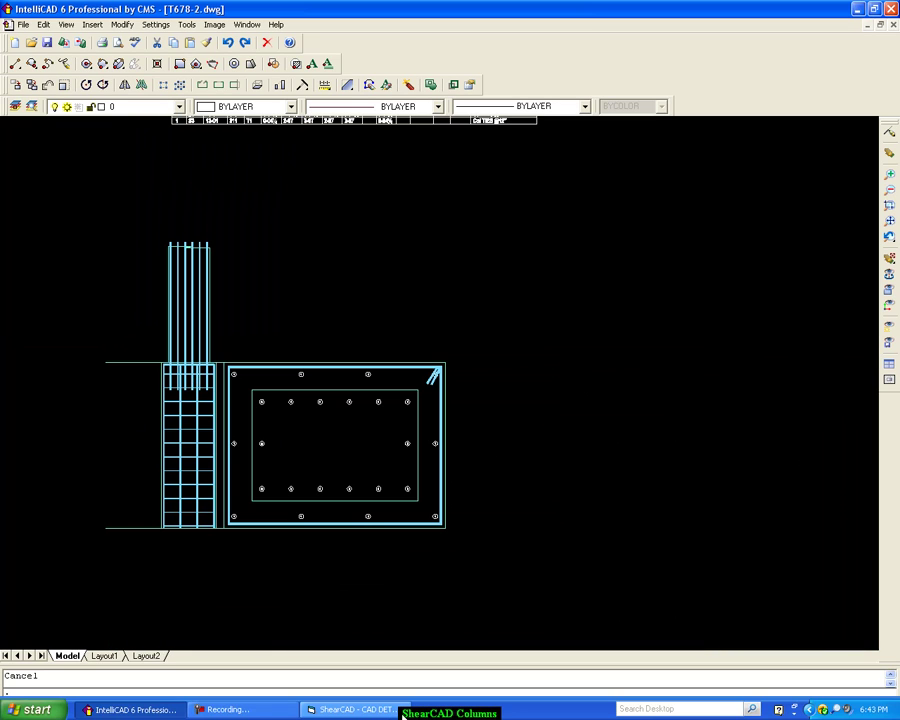
- In ShearCAD, set up the callout for lines 283 to 286 titled COLM TEST #2, using the Qty, Size, Mark or Length format with weight included
click(368, 714)
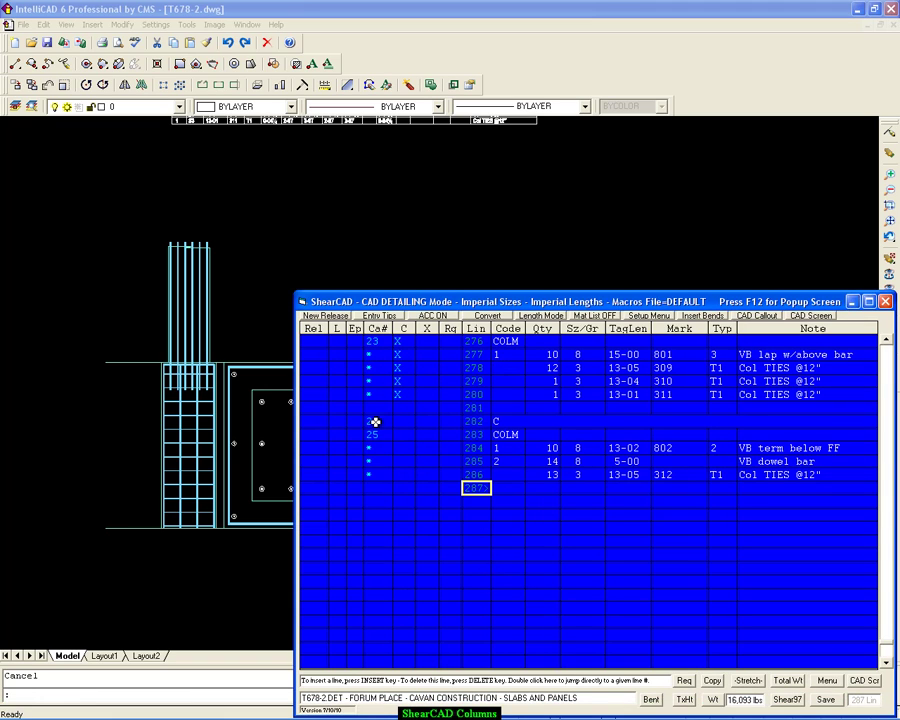
double_click(373, 434)
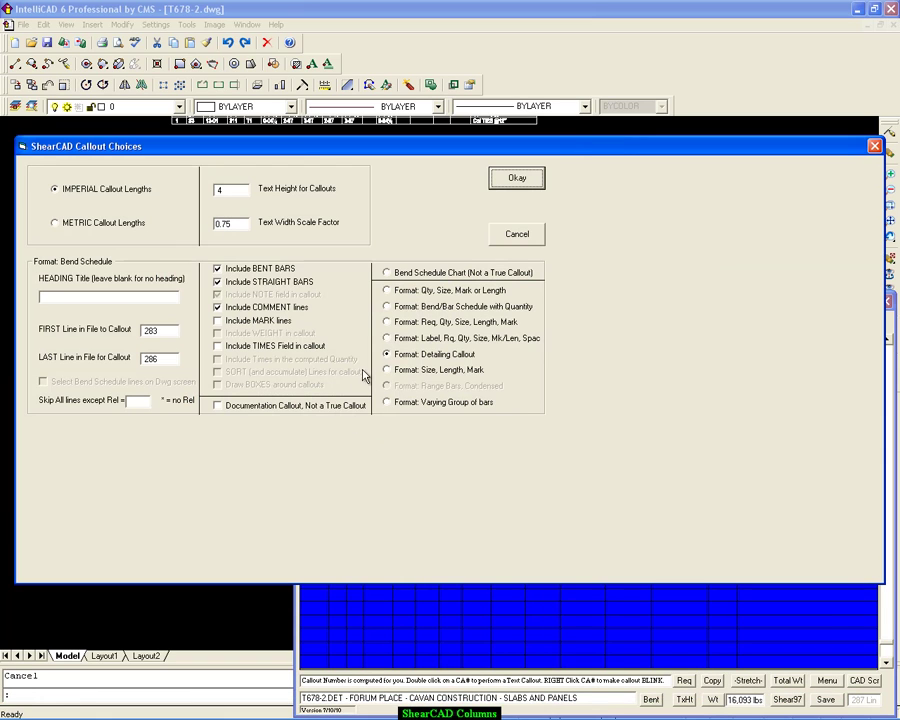
click(77, 296)
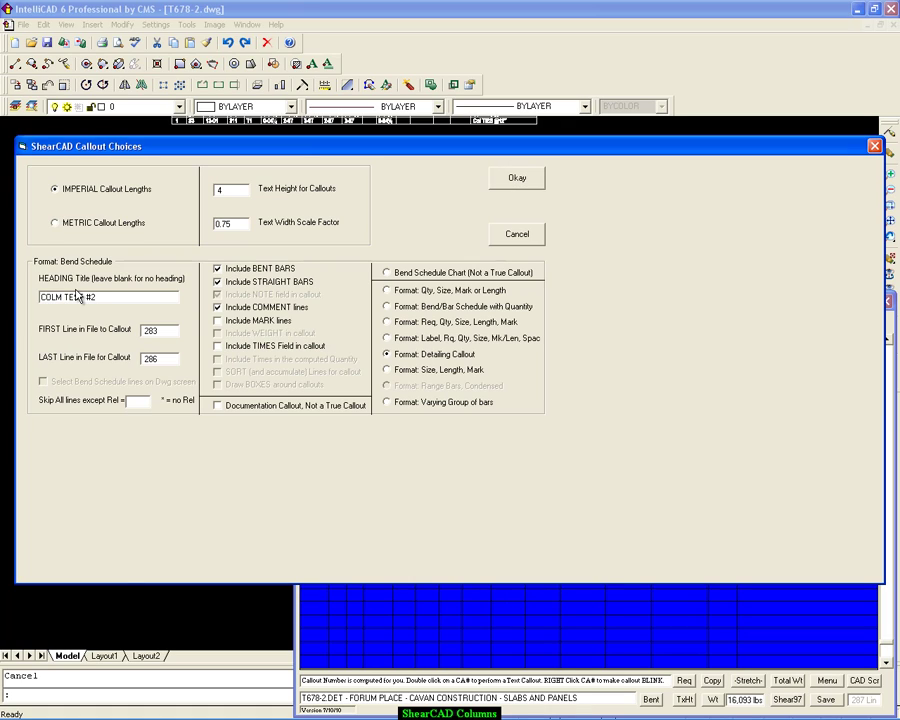
click(387, 294)
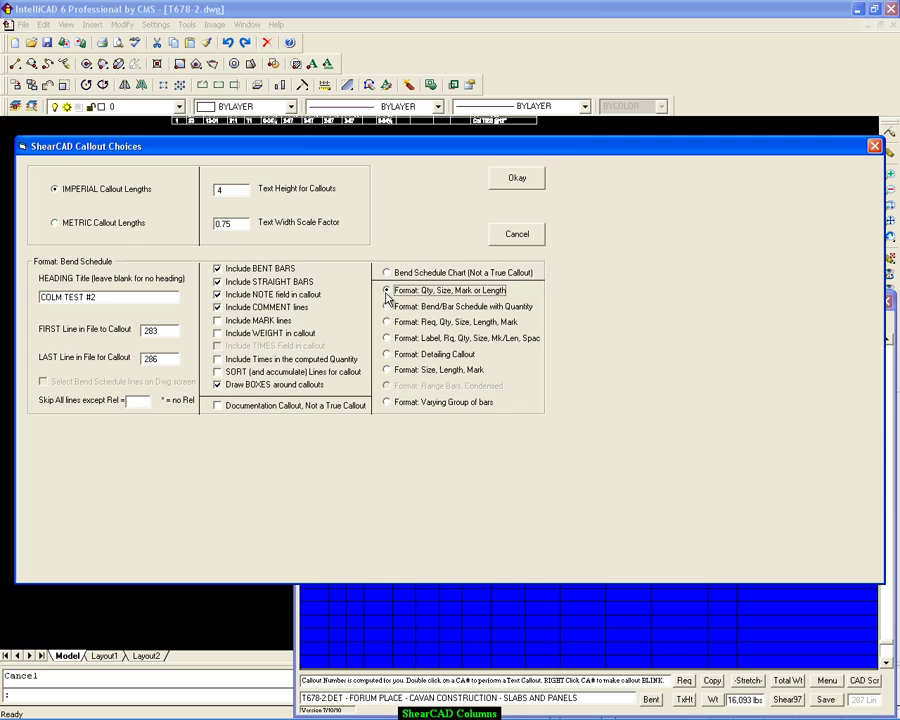
click(217, 333)
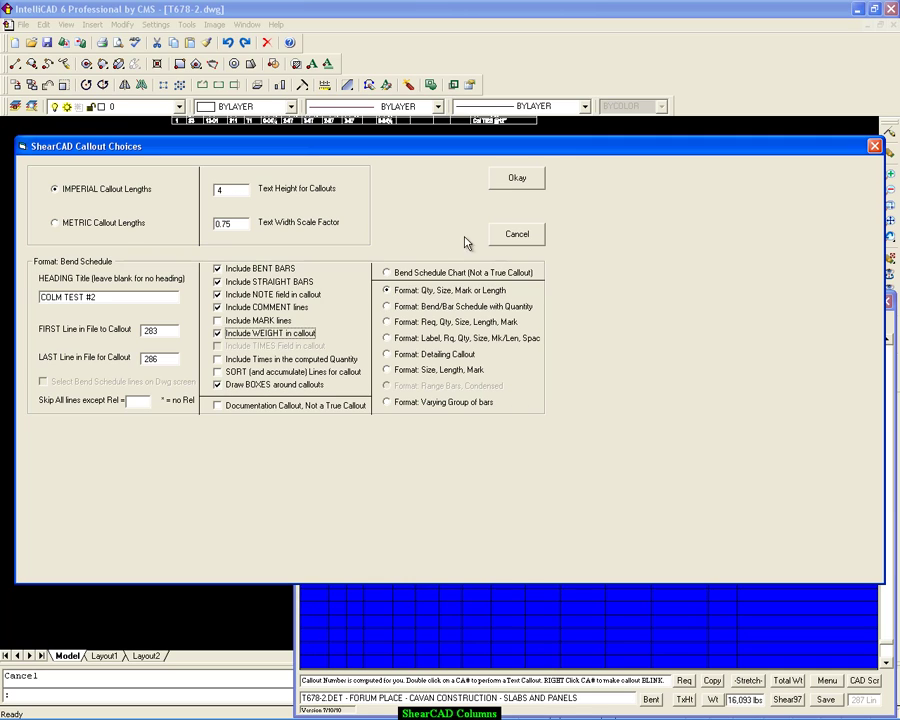
- Generate the COLM TEST #2 callout, place it below the column elevation in IntelliCAD, and check its rows and weights
click(516, 180)
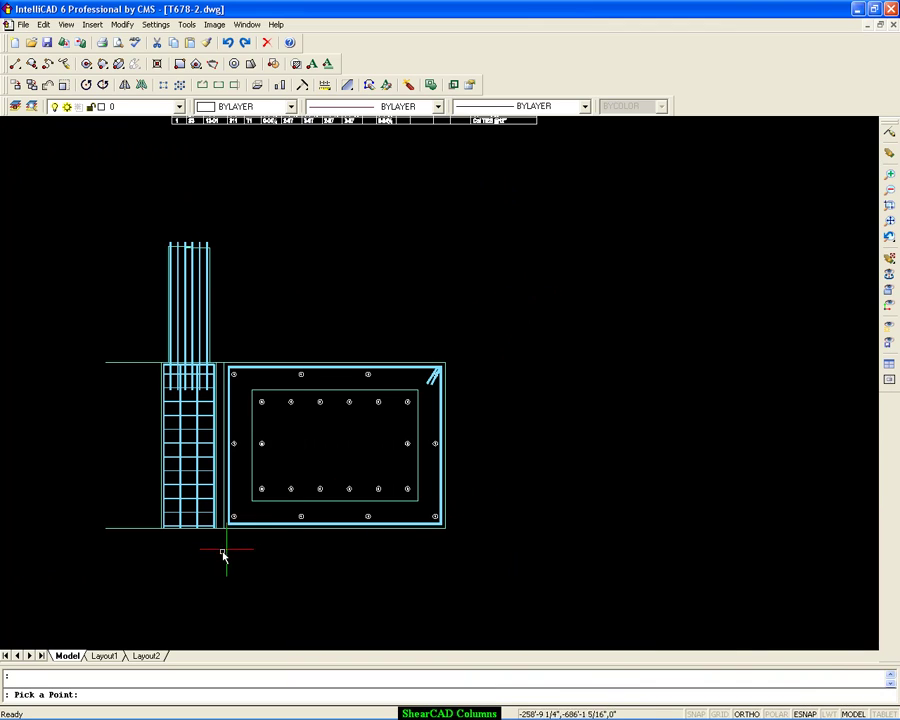
click(148, 554)
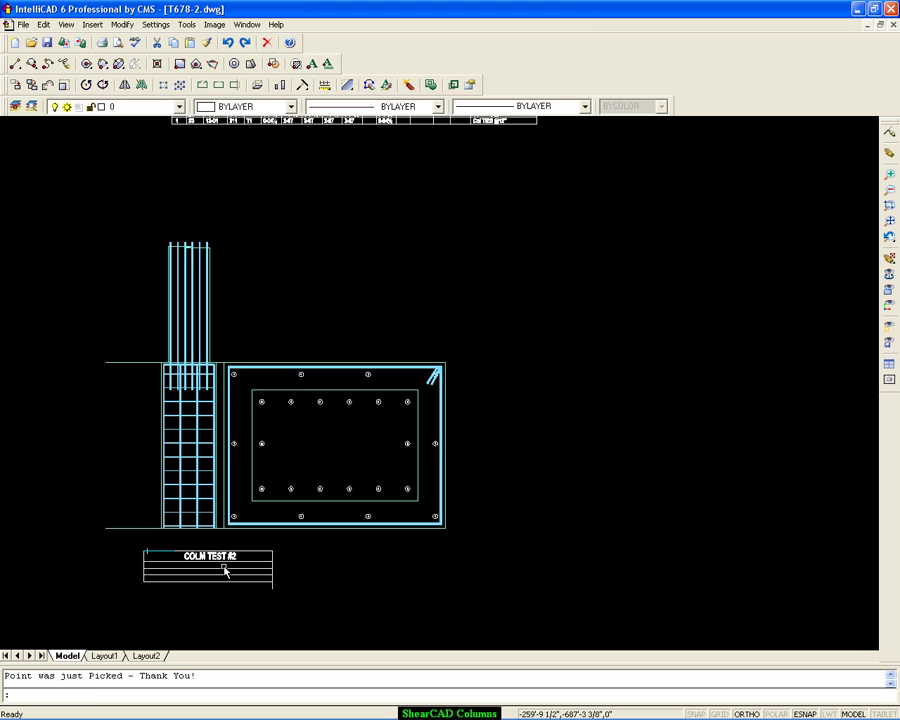
scroll(317, 530, up, 3)
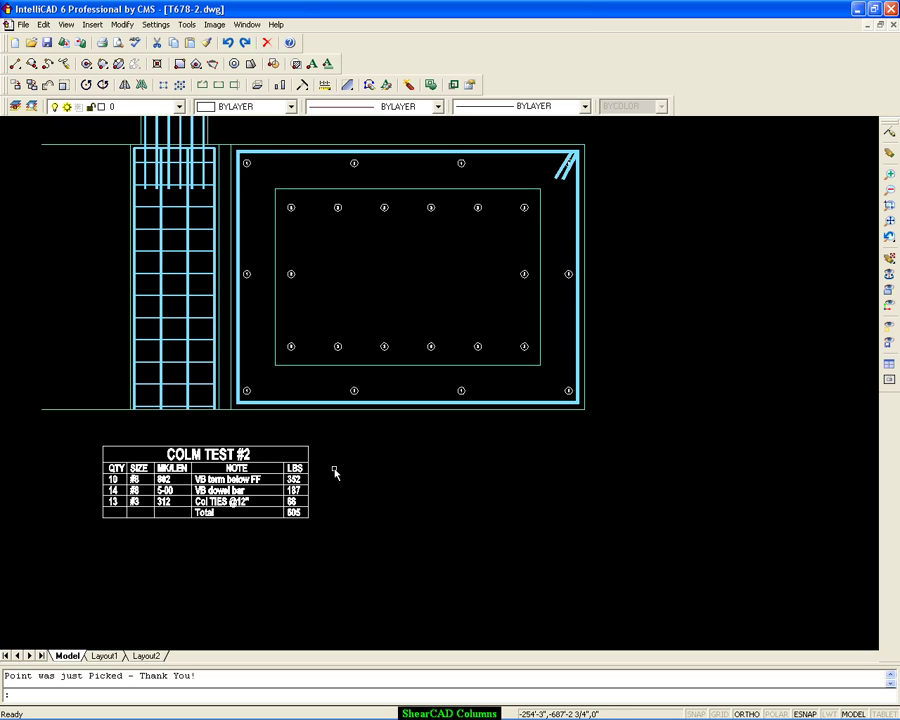
scroll(334, 470, up, 1)
mouse_move(334, 470)
middle_down()
mouse_move(491, 354)
mouse_move(583, 354)
mouse_move(649, 322)
middle_up()
scroll(447, 363, up, 1)
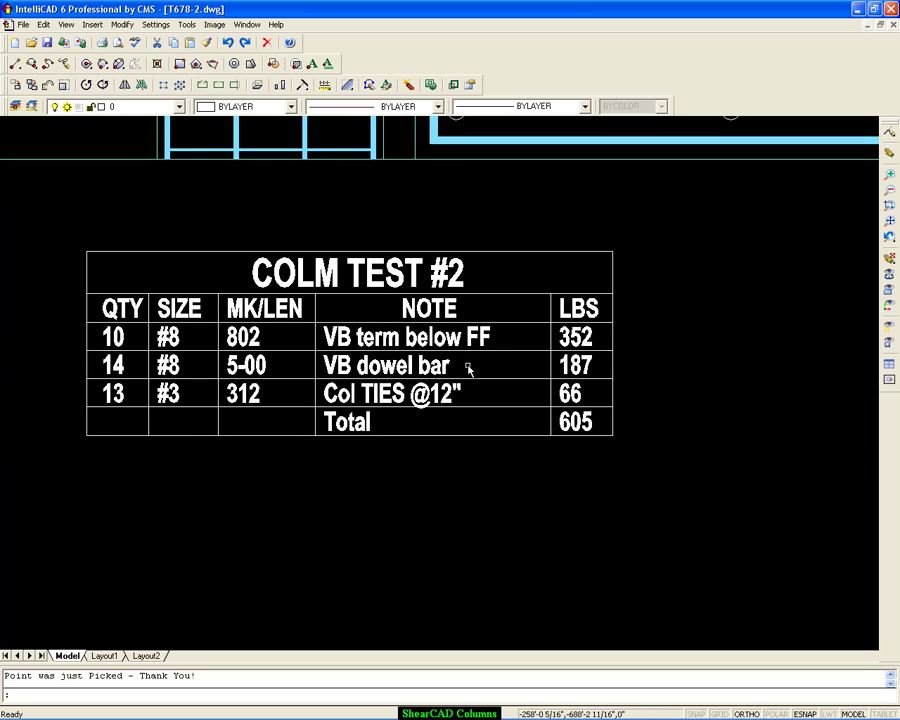
- Switch back to the ShearCAD detailing window
mouse_move(317, 718)
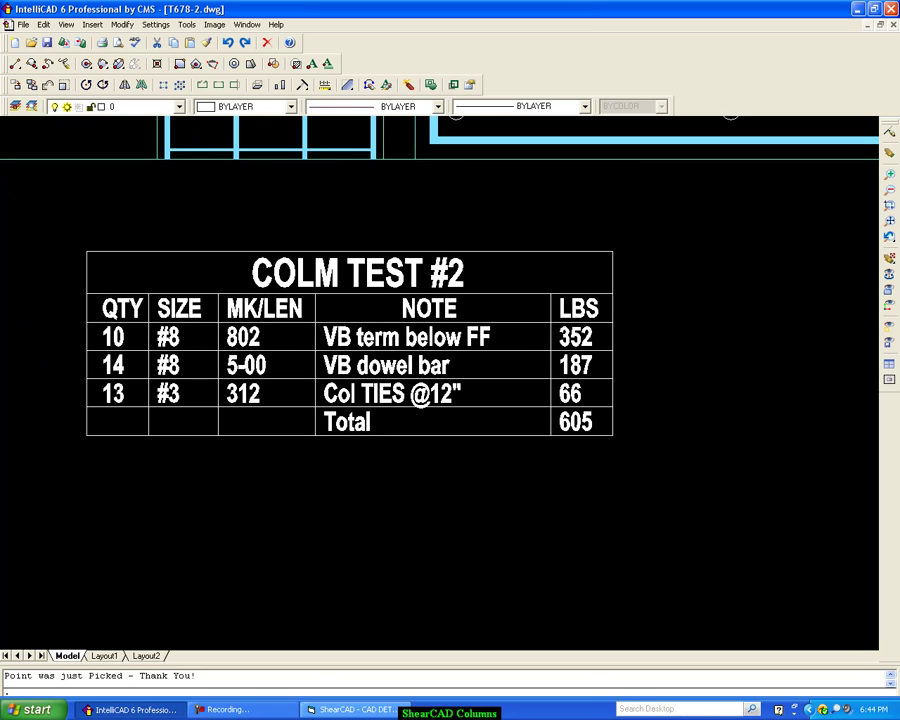
click(350, 710)
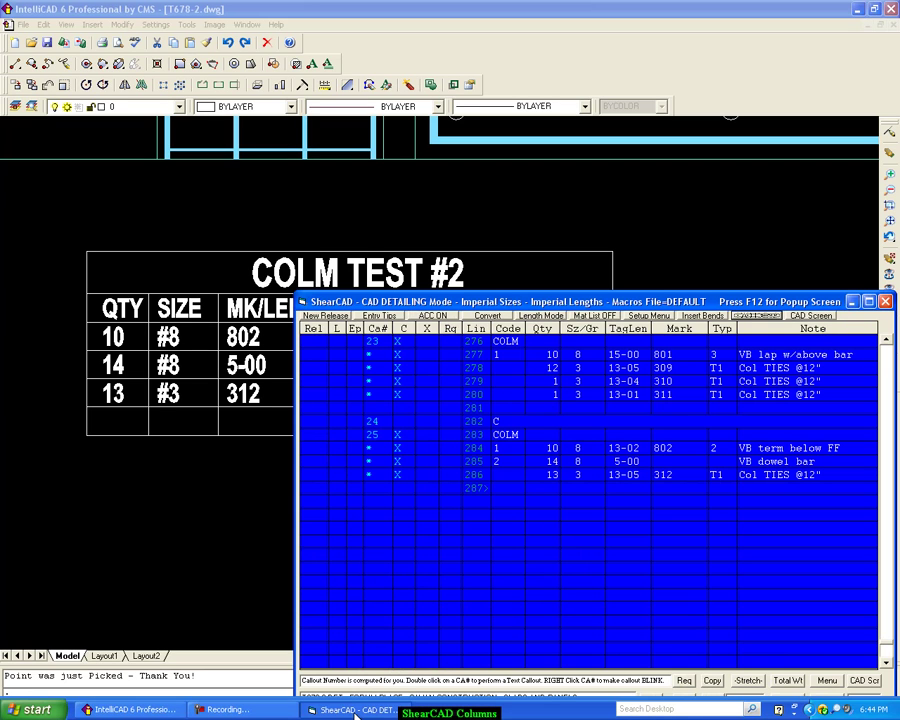